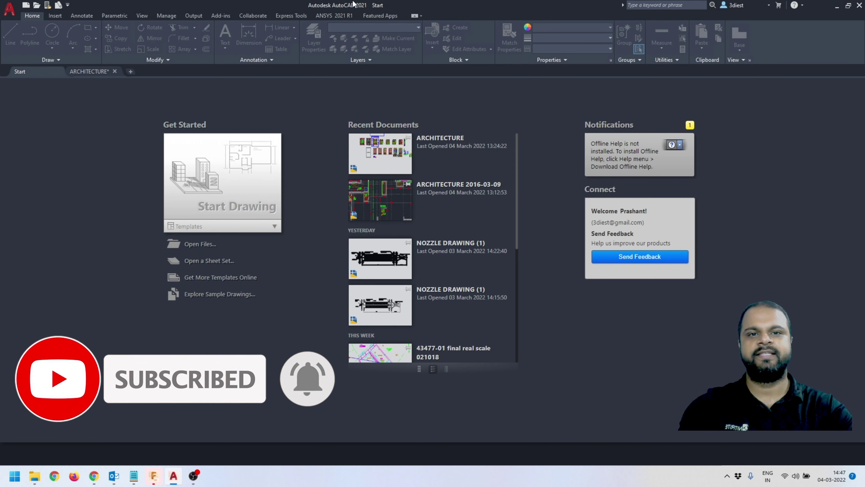
Switch to the ARCHITECTURE drawing tab to show its site plan in model space
left_click(91, 73)
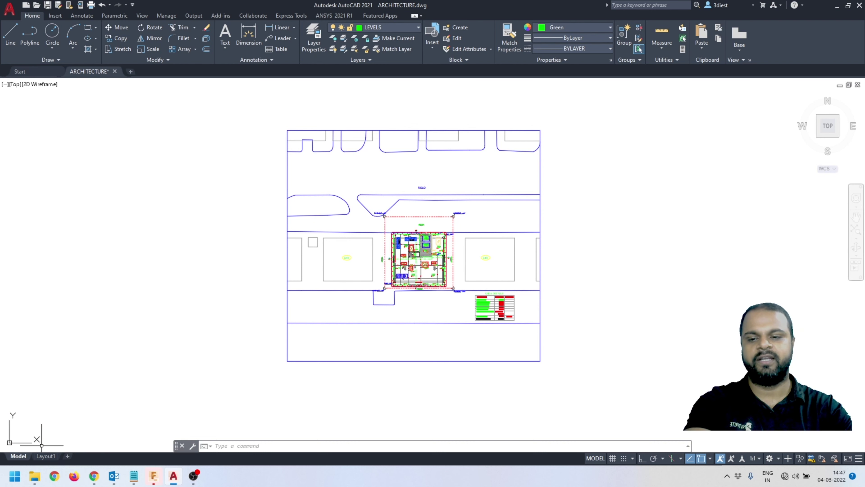
Add Layout2 and Layout3, then permanently delete Layout3, keeping Layout1 and Layout2
left_click(68, 457)
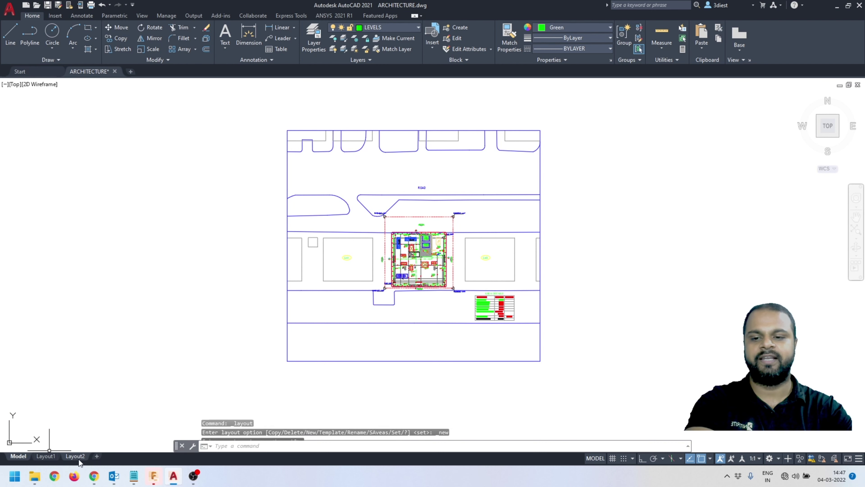
left_click(97, 456)
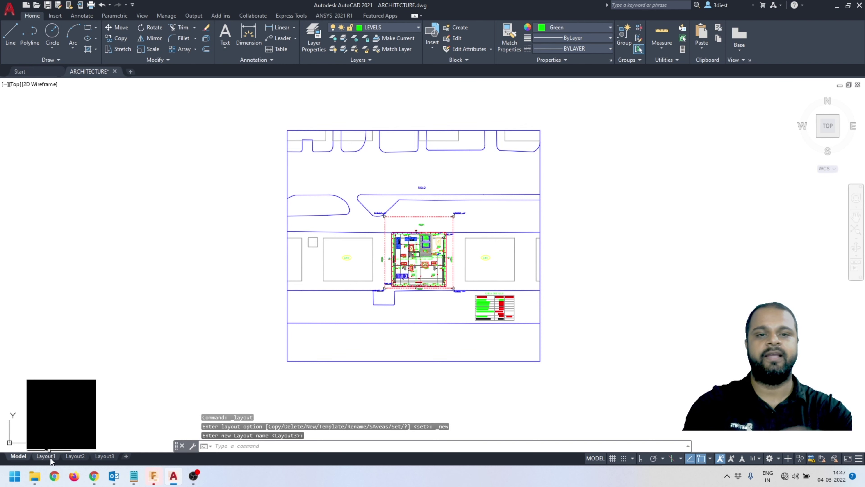
right_click(104, 455)
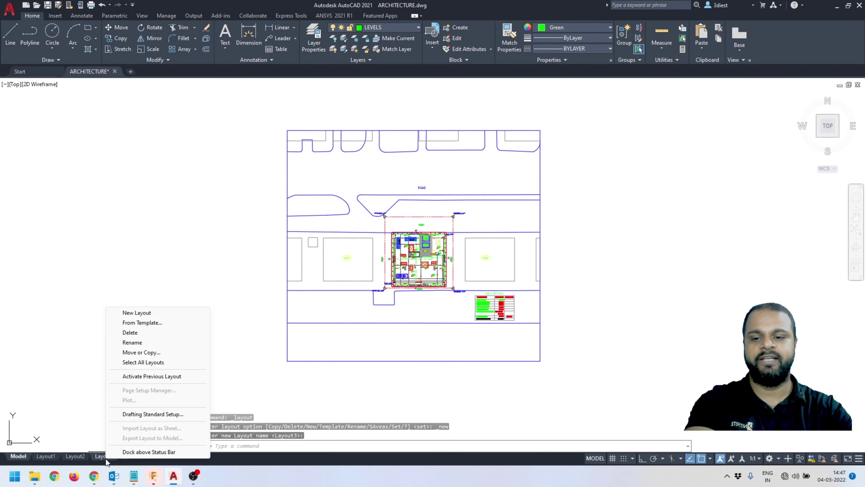
left_click(134, 333)
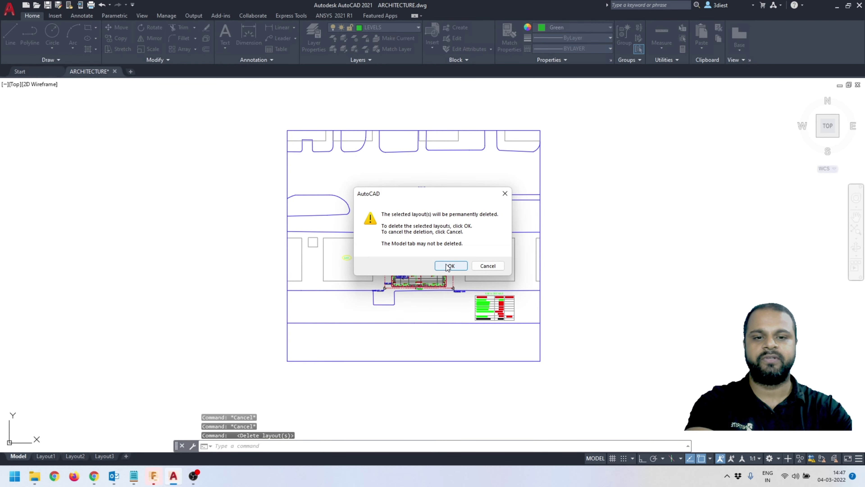
left_click(450, 265)
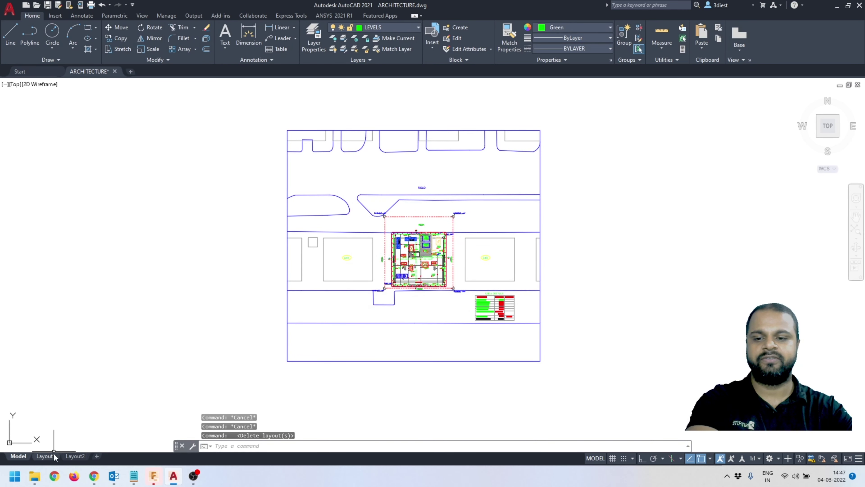
mouse_move(46, 456)
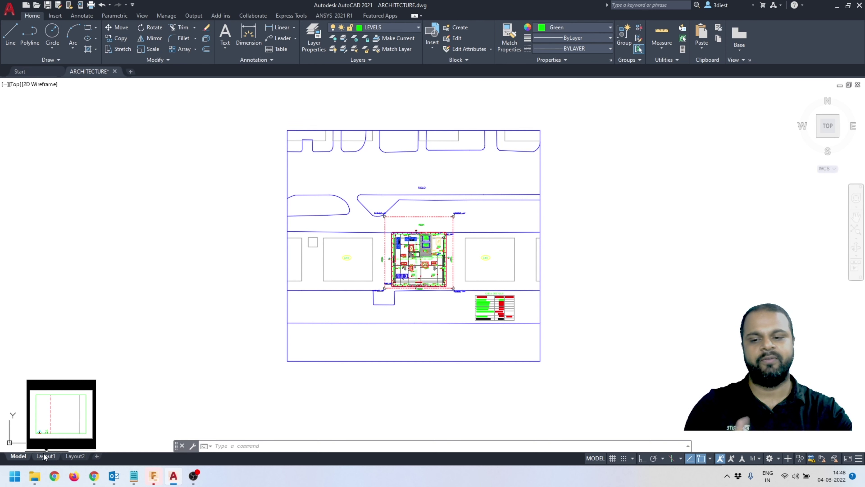
Rename Layout1 to a2
right_click(45, 457)
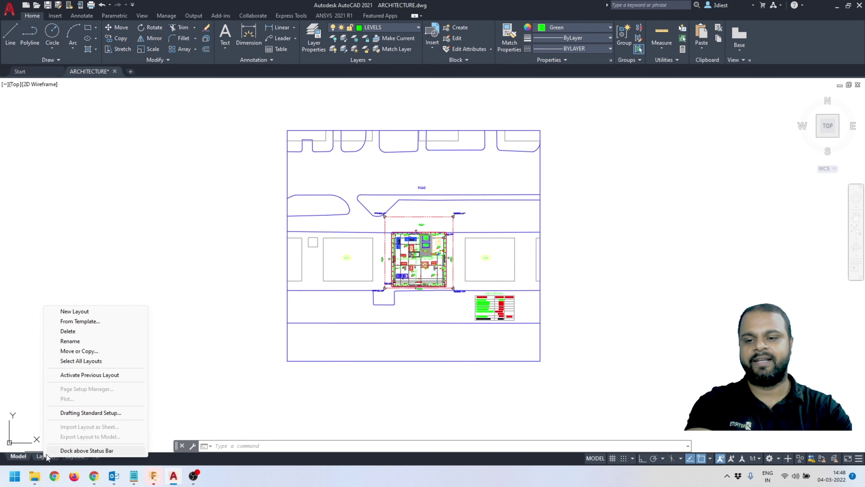
left_click(70, 341)
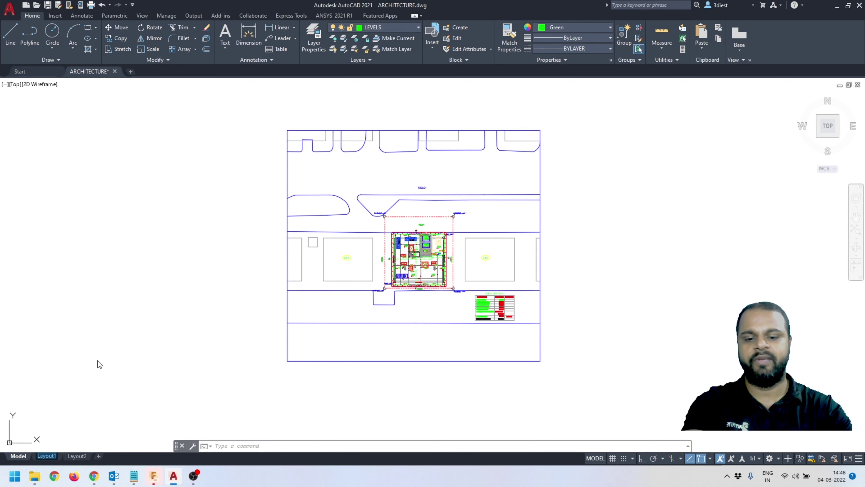
type("a2")
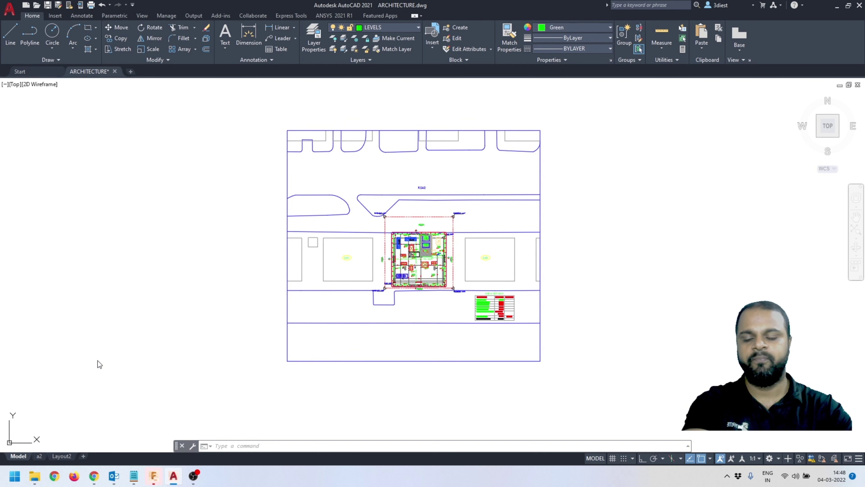
Rename Layout2 to a1 and clear the stray selection
right_click(63, 456)
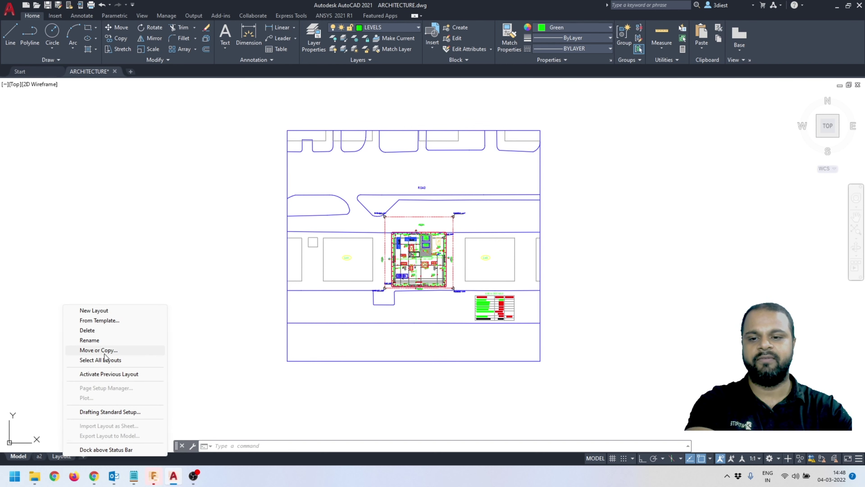
left_click(97, 340)
type("a2")
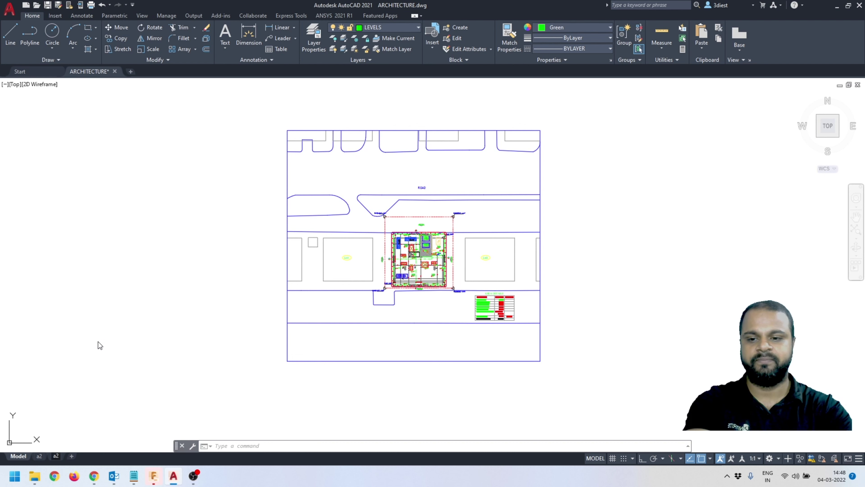
key("BackSpace")
type("1")
key("Return")
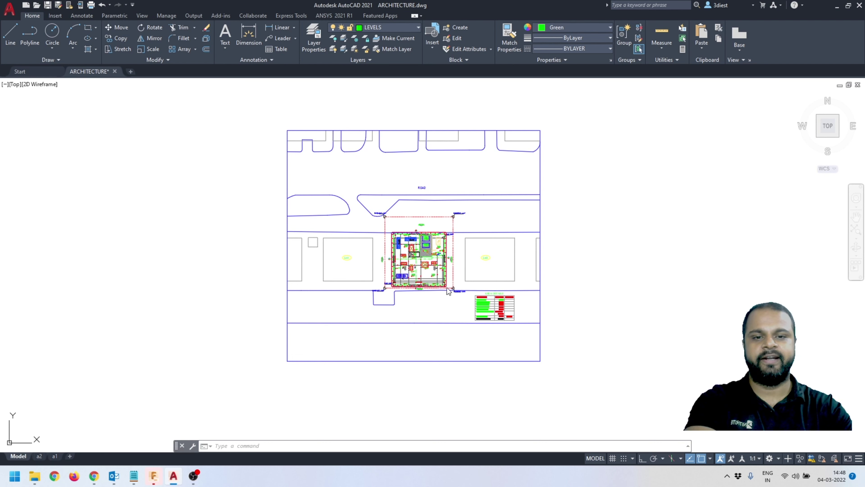
left_click(593, 278)
key("Escape")
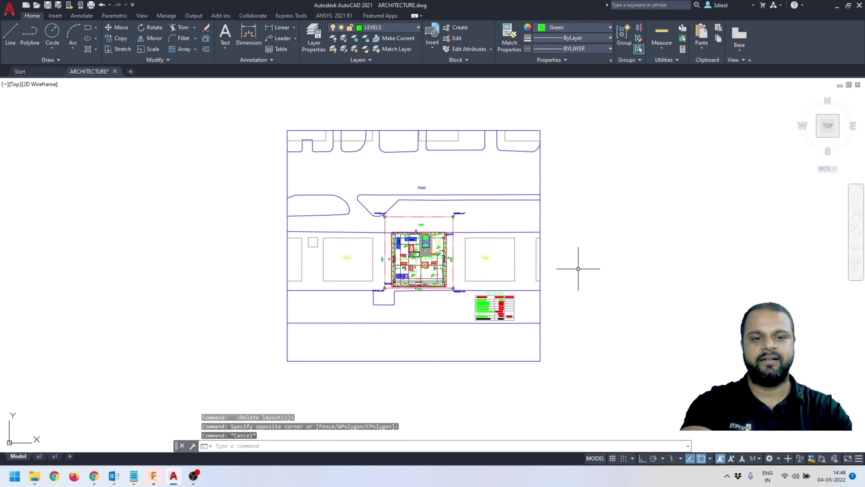
scroll(401, 213, "down", 3)
scroll(412, 232, "up", 3)
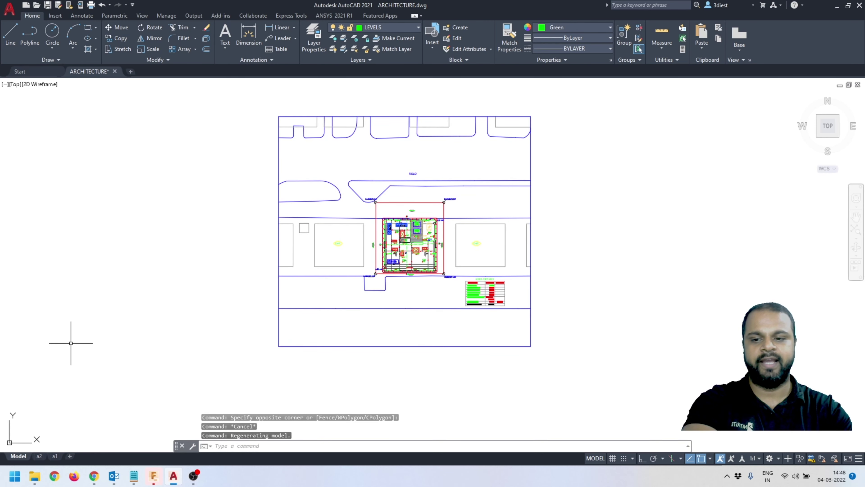
Switch to the a2 layout sheet
left_click(39, 456)
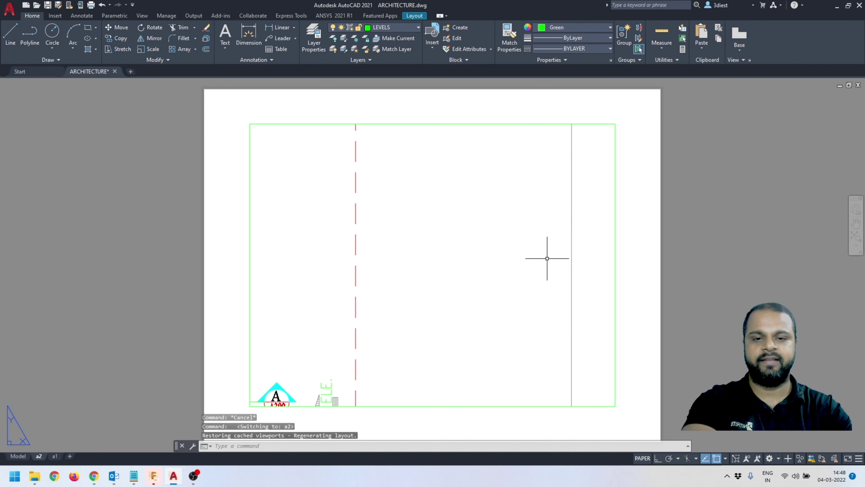
scroll(646, 205, "down", 4)
scroll(650, 206, "up", 2)
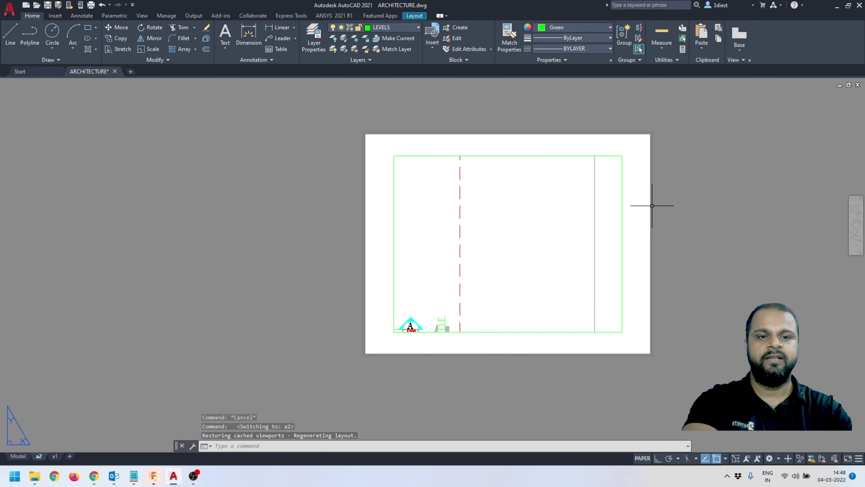
key("Escape")
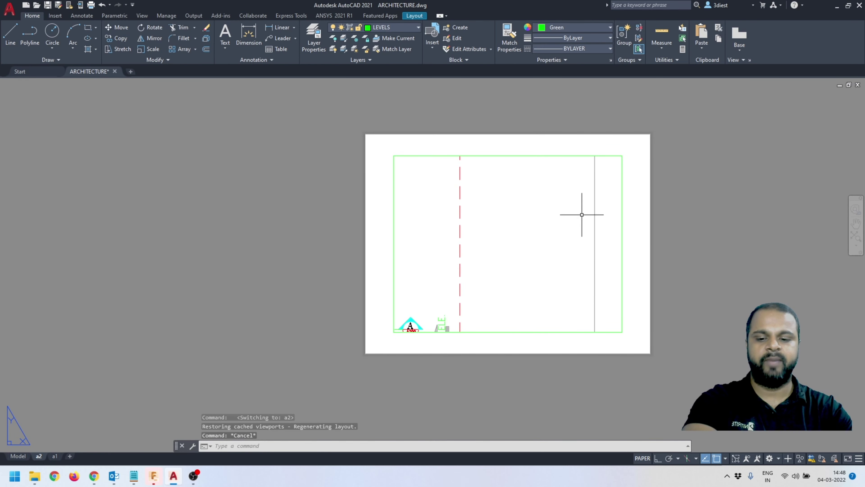
Window-select the a2 layout's default viewport and erase it
left_click(642, 332)
left_click(624, 309)
key("Escape")
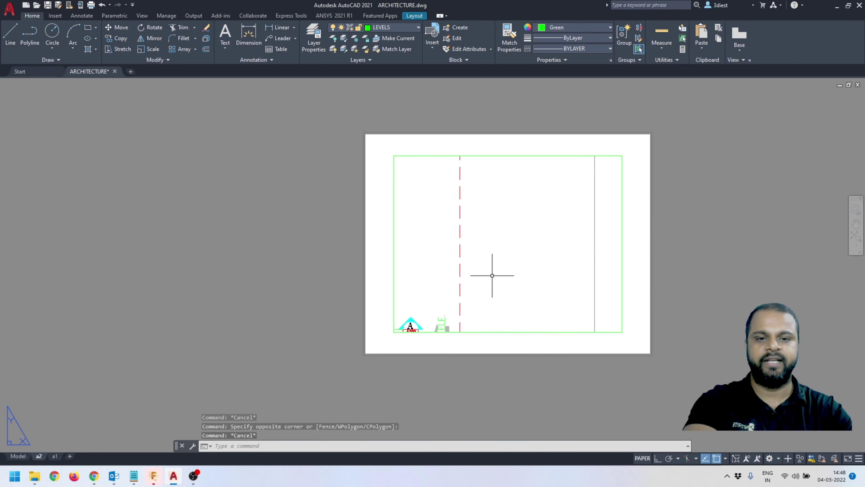
left_click(302, 100)
left_click(720, 357)
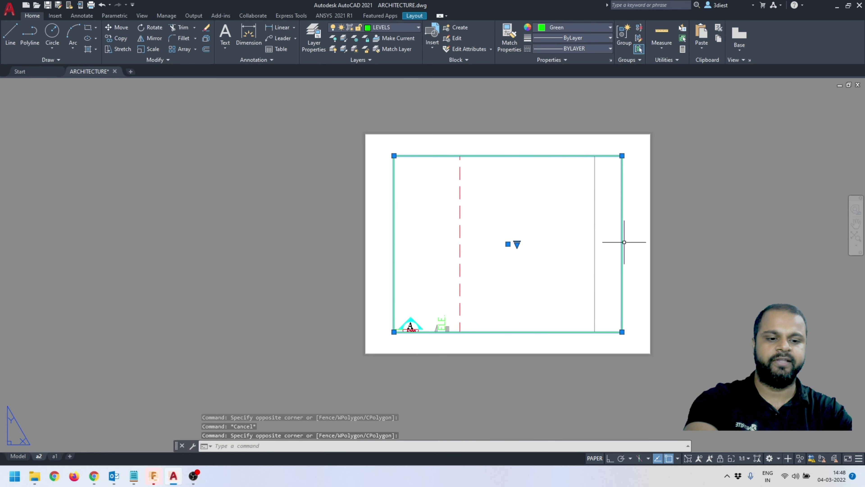
key("Delete")
scroll(643, 228, "up", 3)
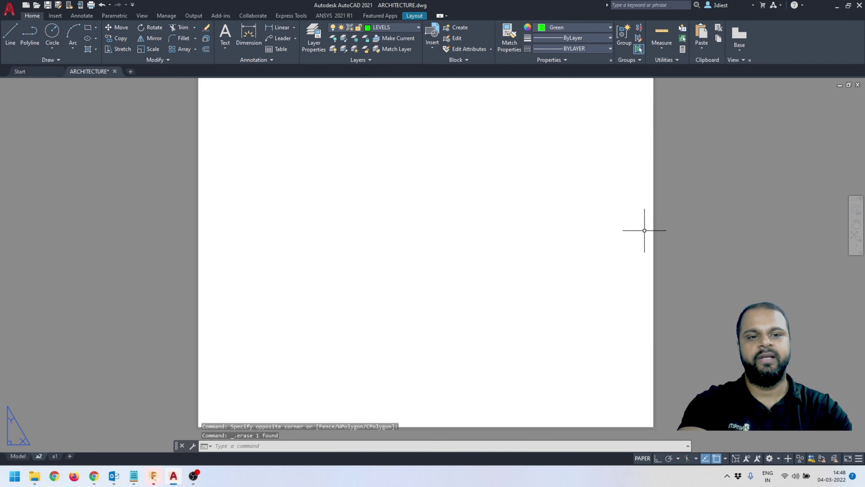
scroll(416, 210, "down", 5)
scroll(395, 201, "up", 2)
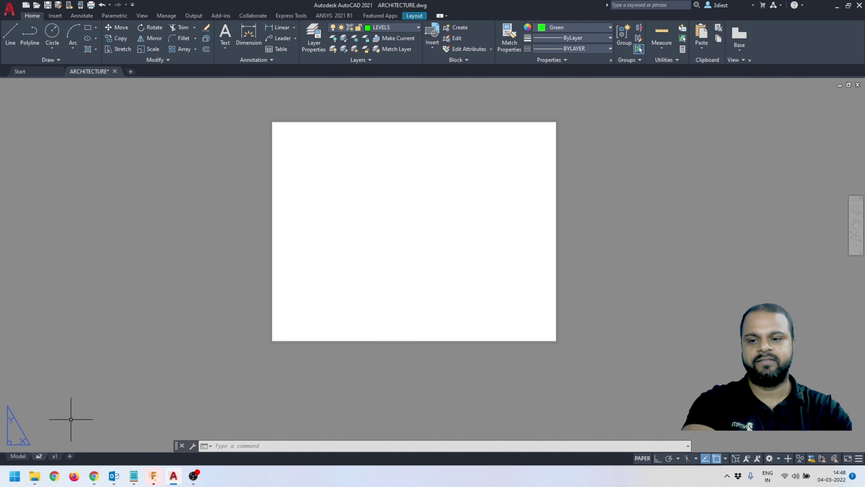
Open the Page Setup Manager for layout a2 and modify its page setup
right_click(38, 456)
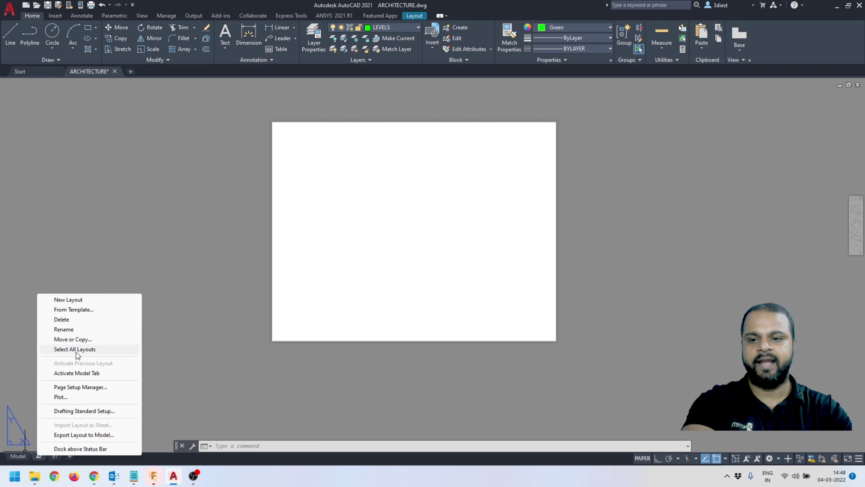
left_click(78, 388)
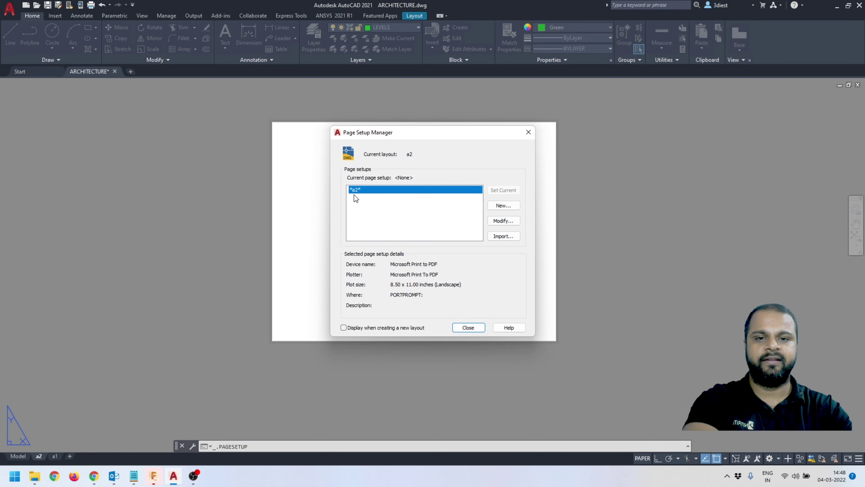
left_click(504, 220)
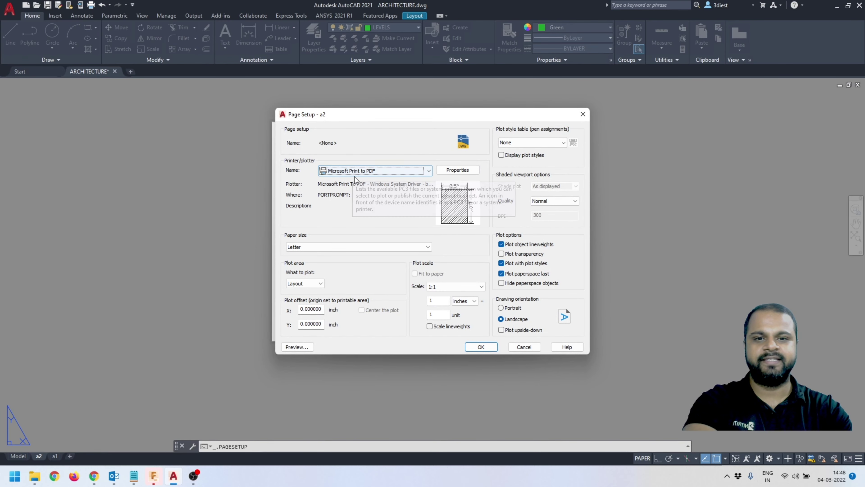
Choose the DWG To PDF.pc3 plotter and ISO A2 (594.00 x 420.00 MM) paper
left_click(392, 170)
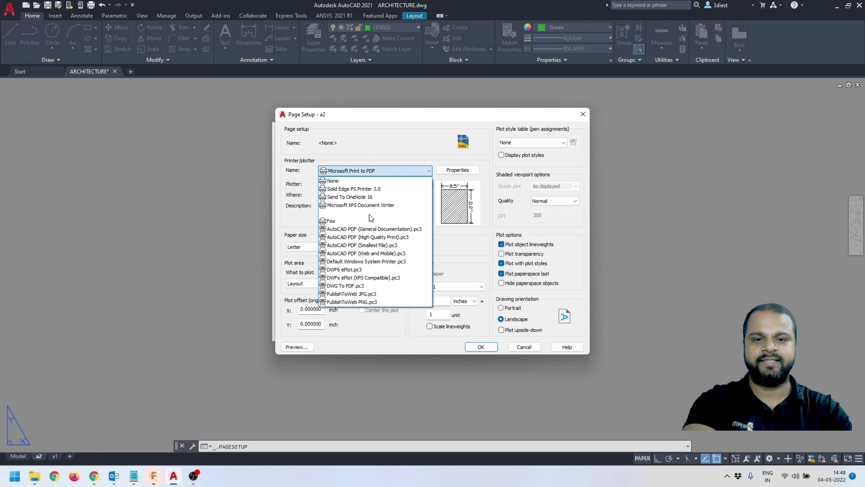
left_click(345, 287)
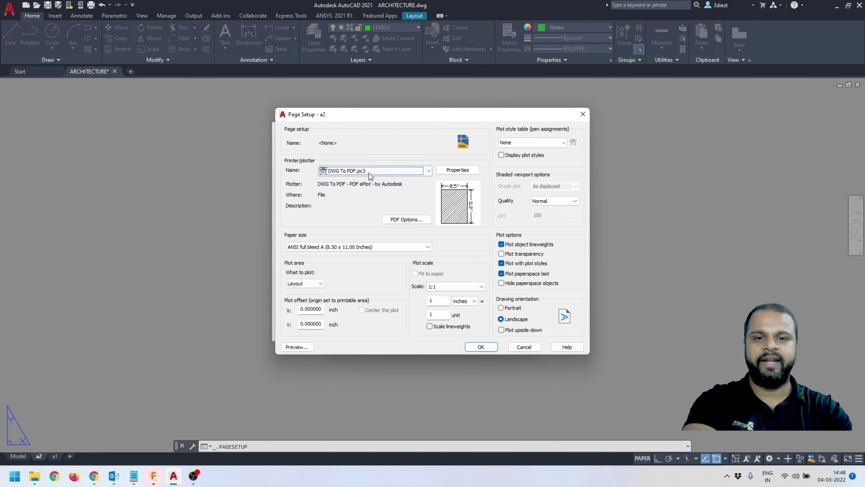
left_click(342, 248)
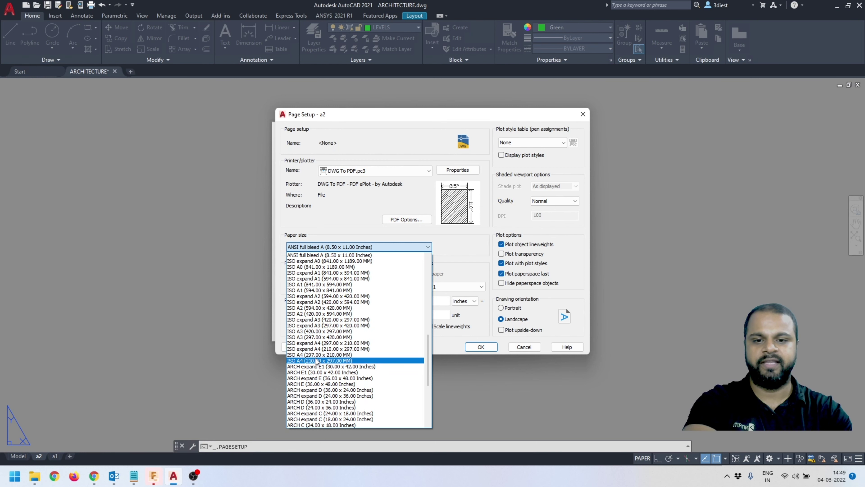
left_click(314, 308)
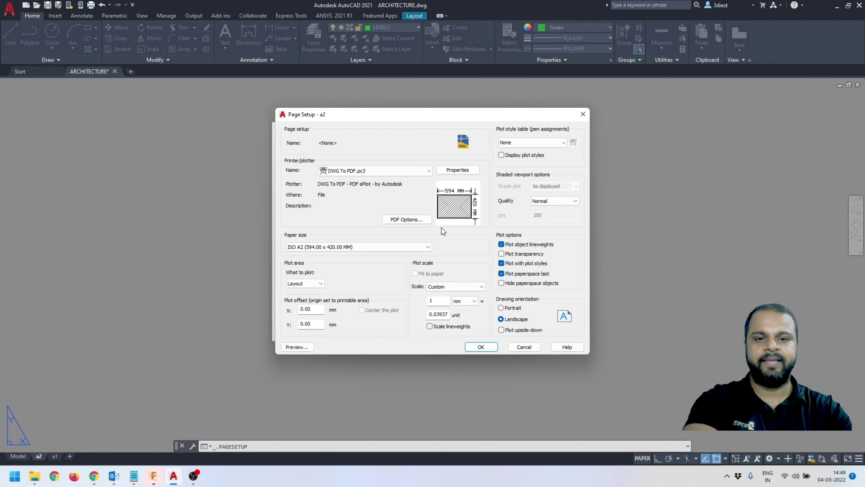
Keep landscape, plot area Layout and Custom scale, setting 1 mm = 1 unit
left_click(505, 308)
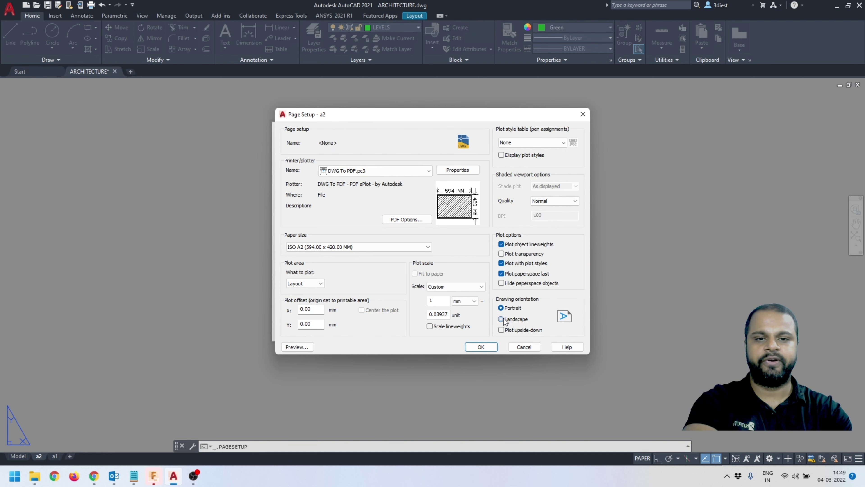
left_click(503, 320)
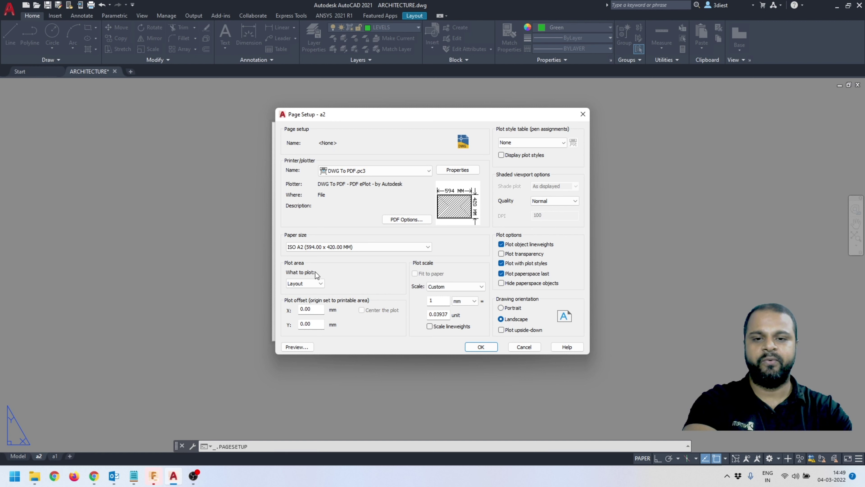
left_click(307, 285)
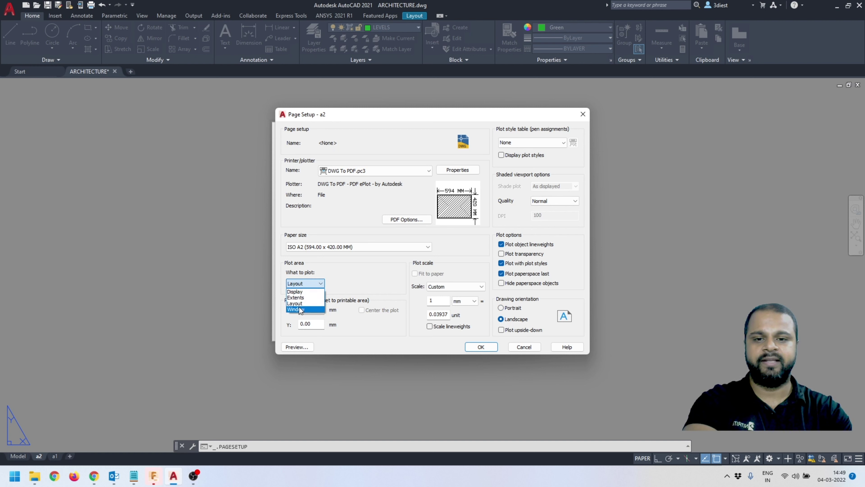
left_click(329, 300)
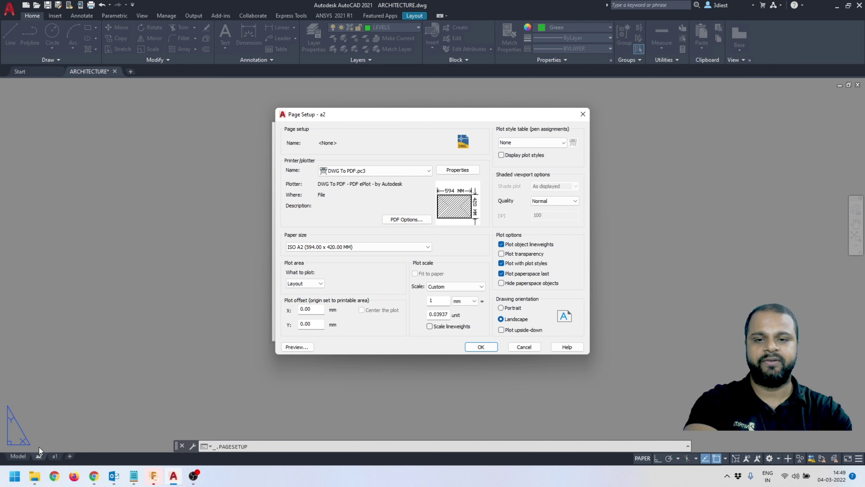
left_click(442, 289)
left_click(454, 286)
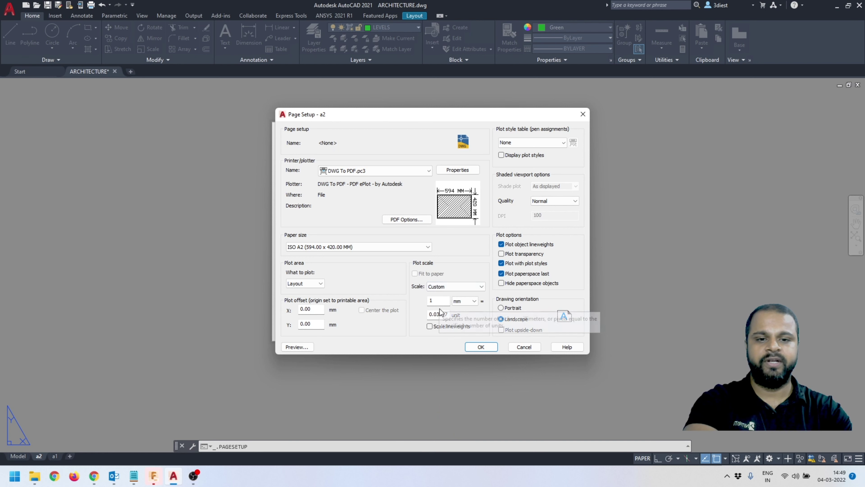
double_click(439, 314)
type("1")
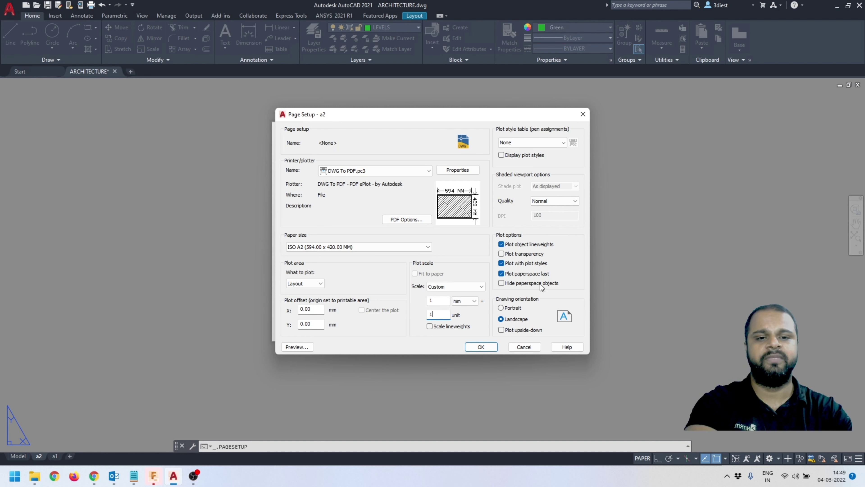
Set the plot style table to None and accept the a2 page setup
left_click(522, 145)
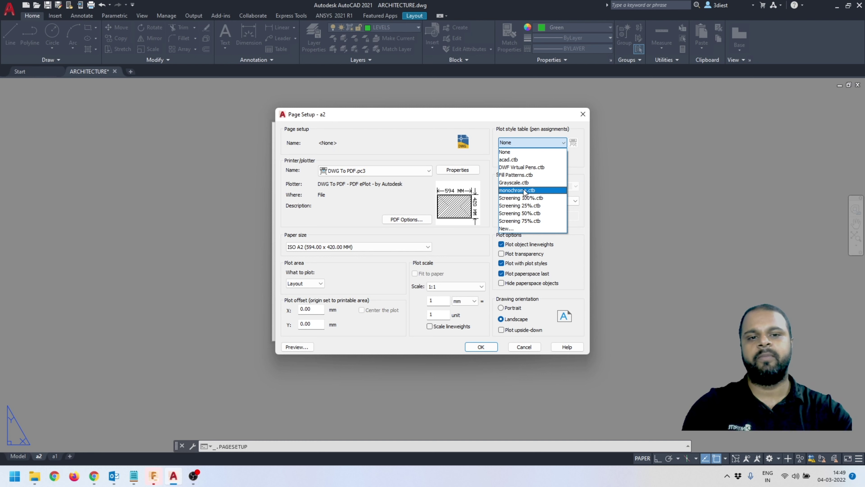
left_click(507, 152)
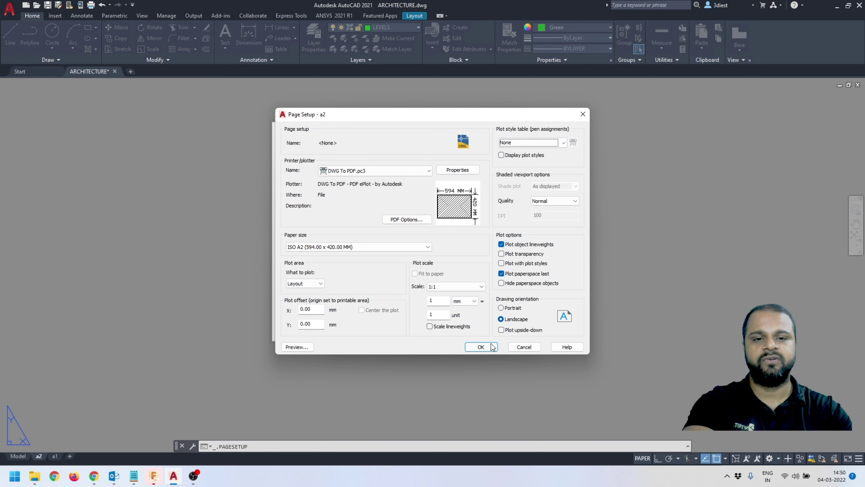
left_click(481, 347)
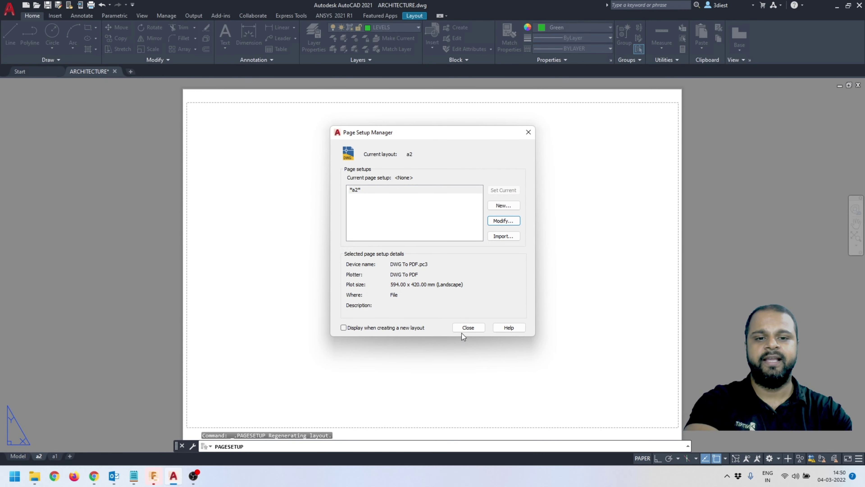
Close the Page Setup Manager and zoom in on the blank A2 landscape sheet
left_click(467, 328)
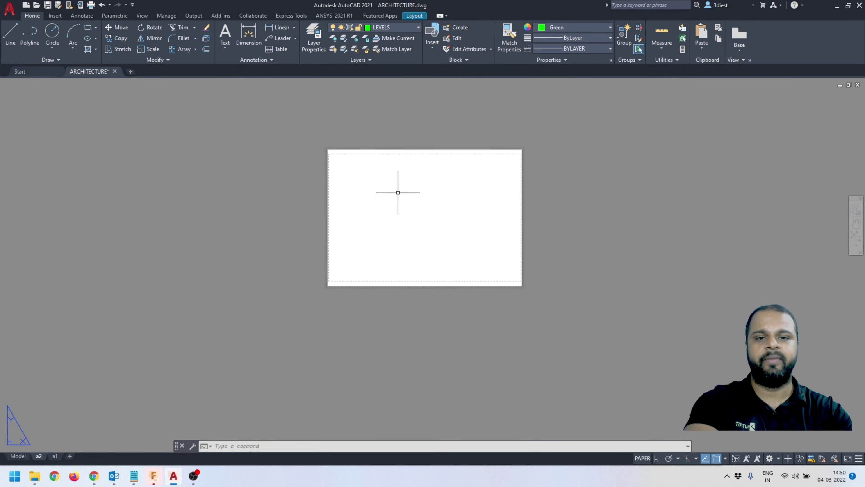
scroll(398, 192, "up", 2)
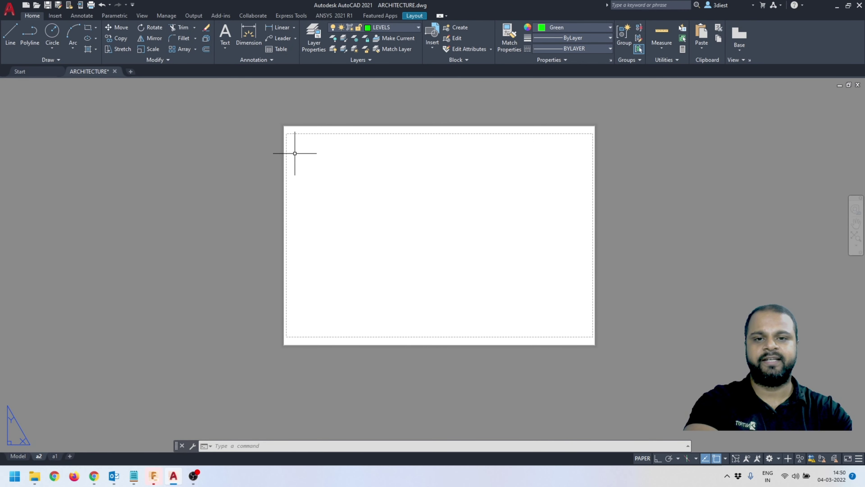
scroll(326, 156, "up", 2)
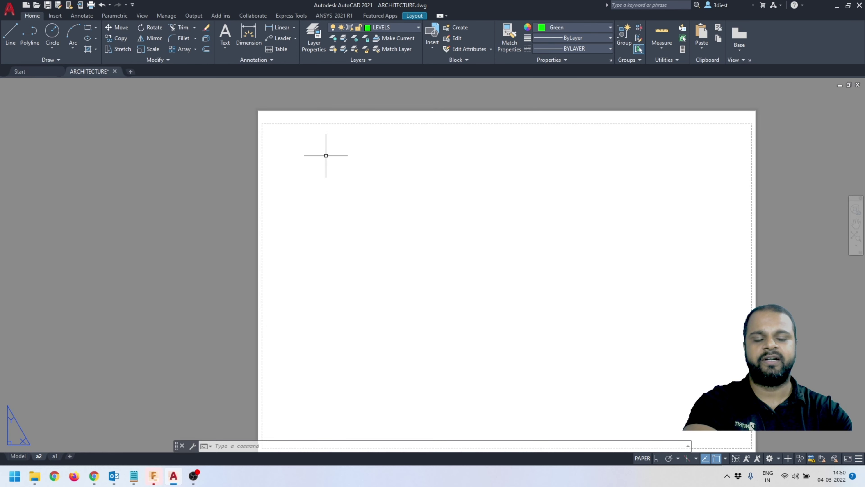
scroll(341, 157, "down", 4)
scroll(390, 170, "up", 2)
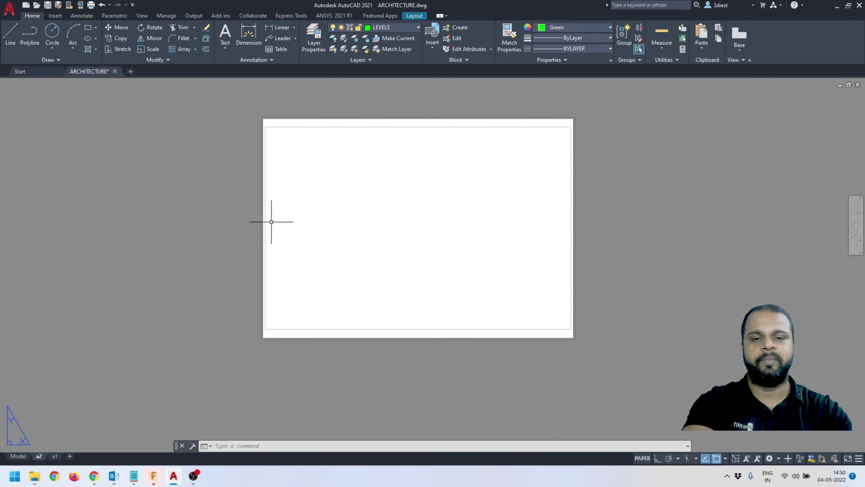
Create an MVIEW viewport with the Fit option to fill the sheet's printable area
key("Escape")
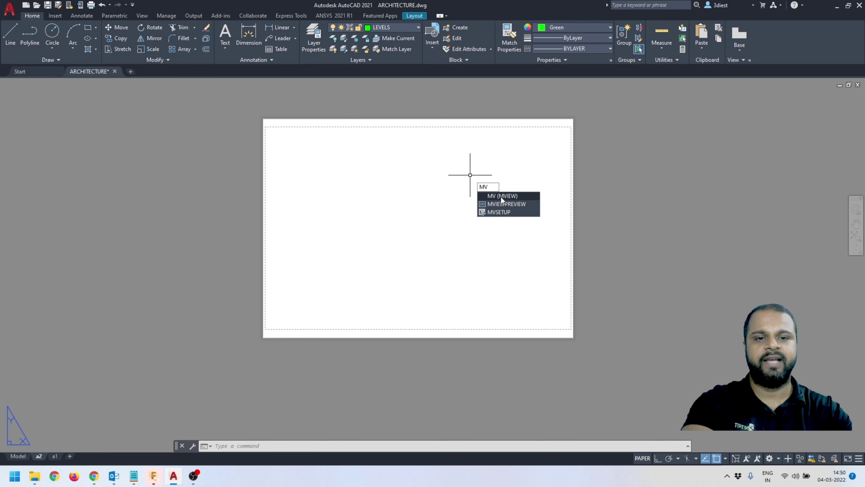
left_click(501, 200)
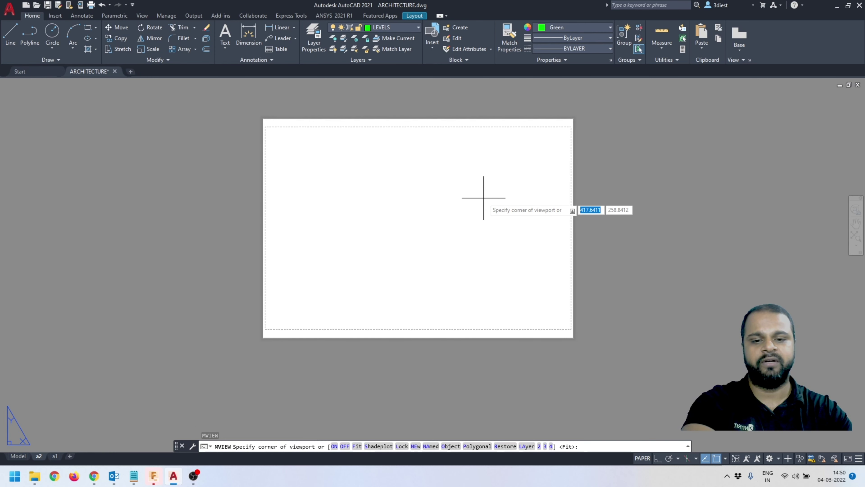
left_click(356, 446)
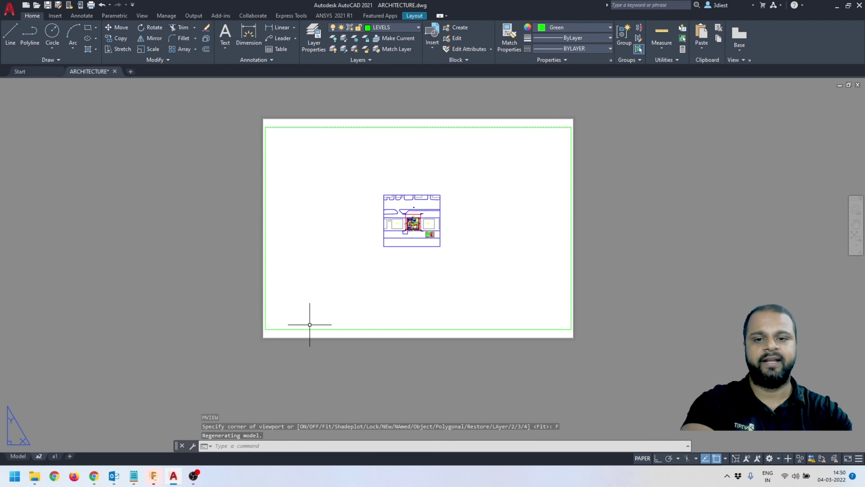
Select the new viewport and its border, then clear the selection
left_click(336, 327)
key("Escape")
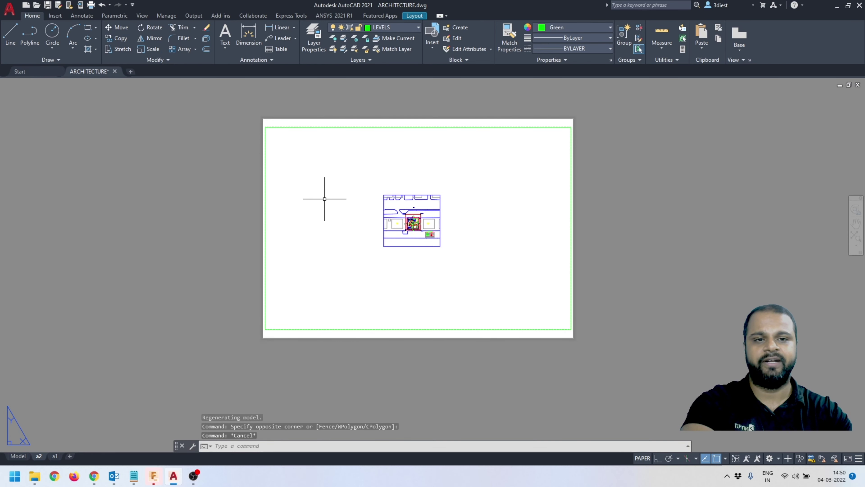
scroll(315, 189, "up", 2)
scroll(379, 174, "down", 2)
left_click(409, 122)
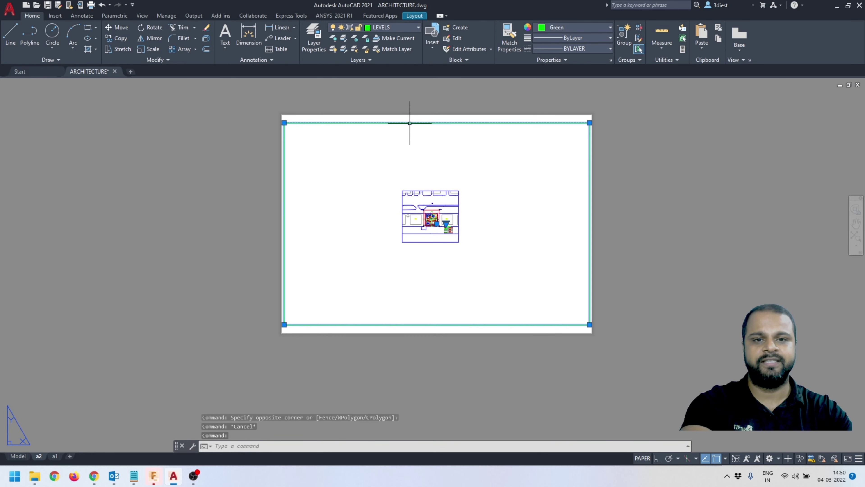
key("Escape")
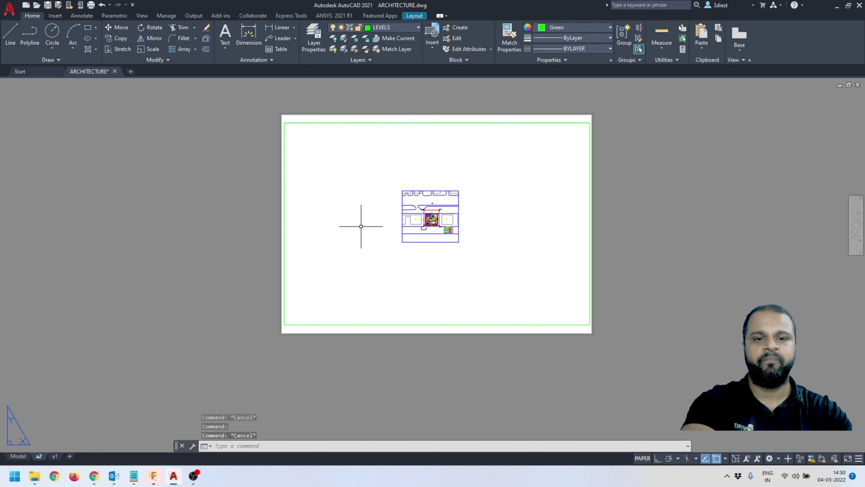
Inside the viewport, zoom to extents with Z, E, then wheel-zoom onto the building
double_click(388, 229)
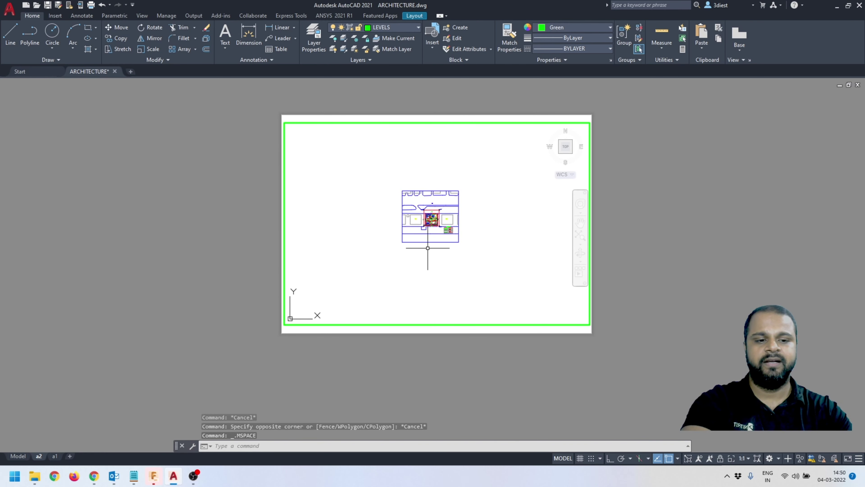
type("z")
key("Return")
type("e")
key("Return")
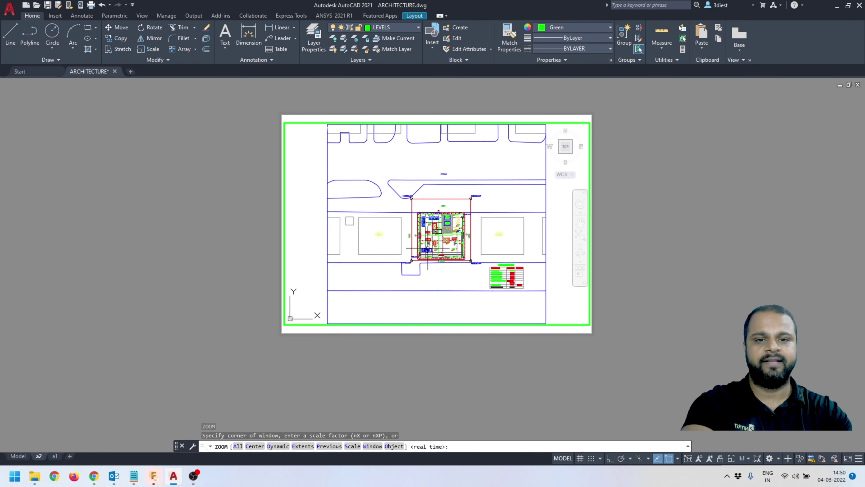
type("e")
key("Return")
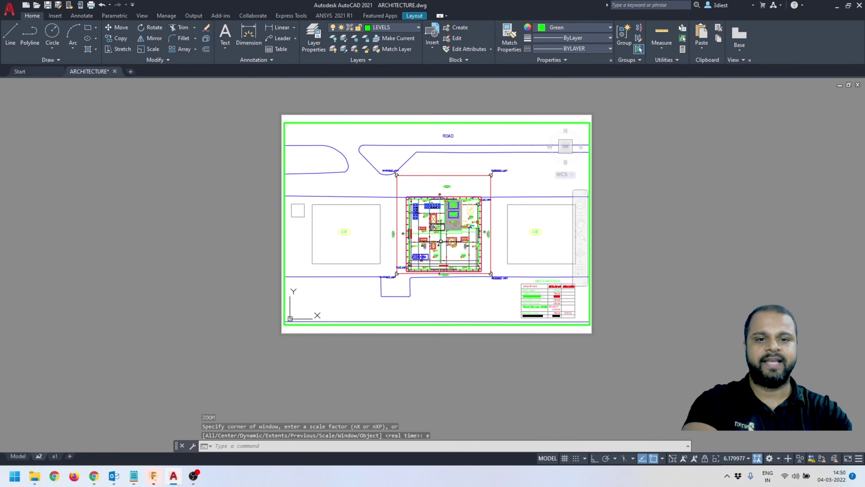
scroll(441, 241, "up", 2)
scroll(440, 240, "up", 2)
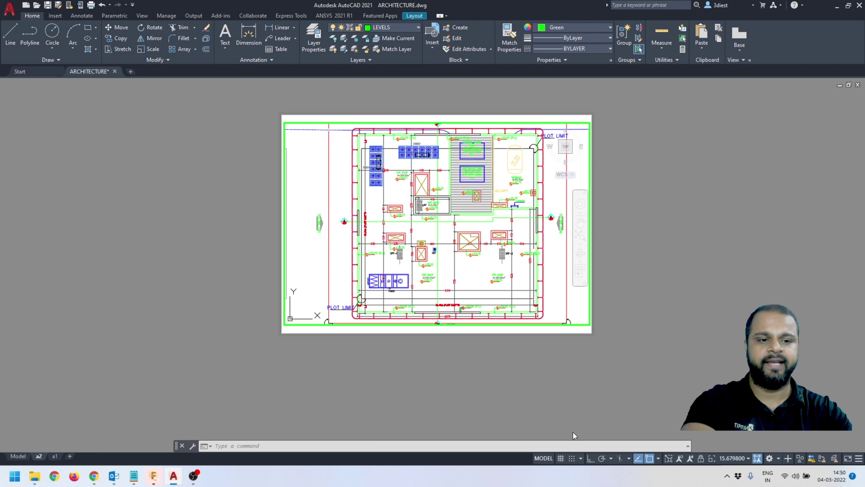
Try viewport scales 1:10 and 1:50, then settle on 10:1
left_click(737, 460)
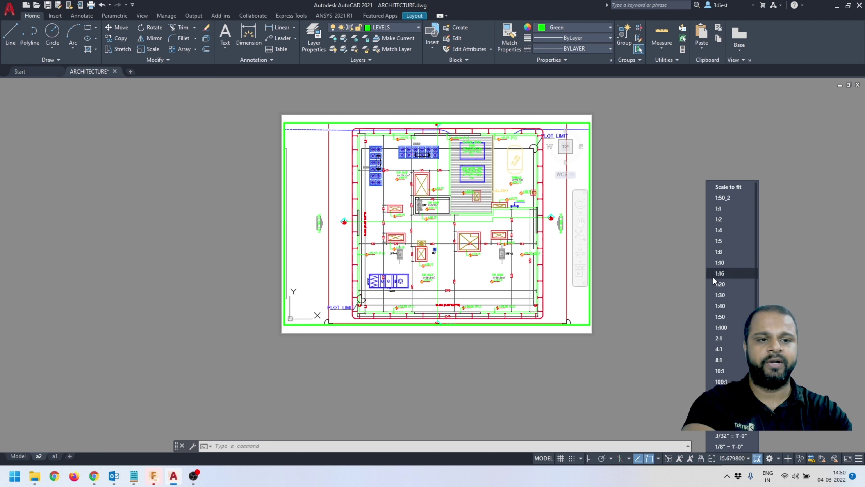
left_click(721, 264)
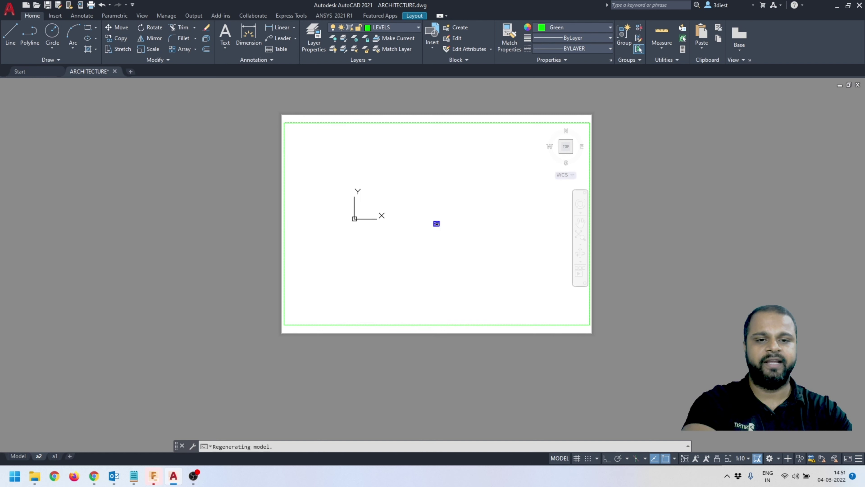
left_click(742, 460)
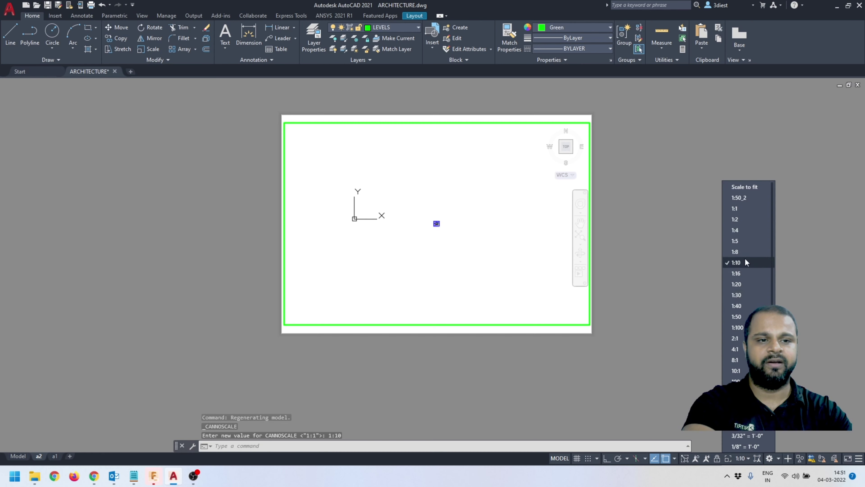
left_click(743, 317)
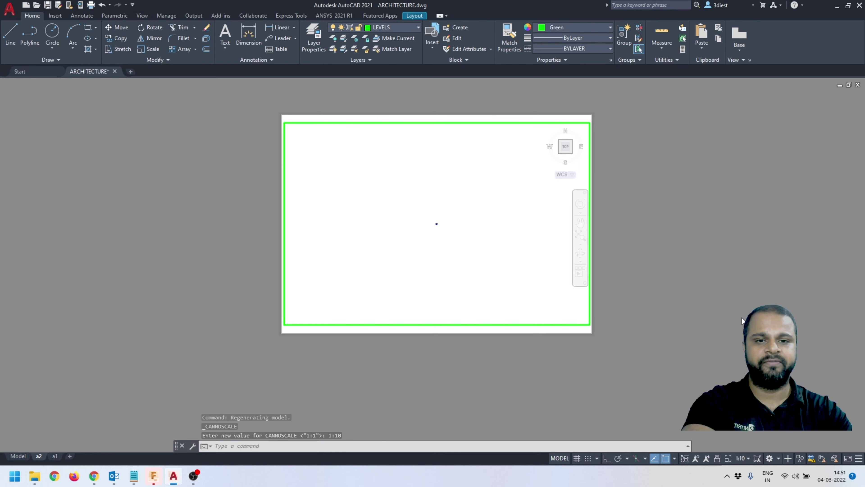
left_click(742, 457)
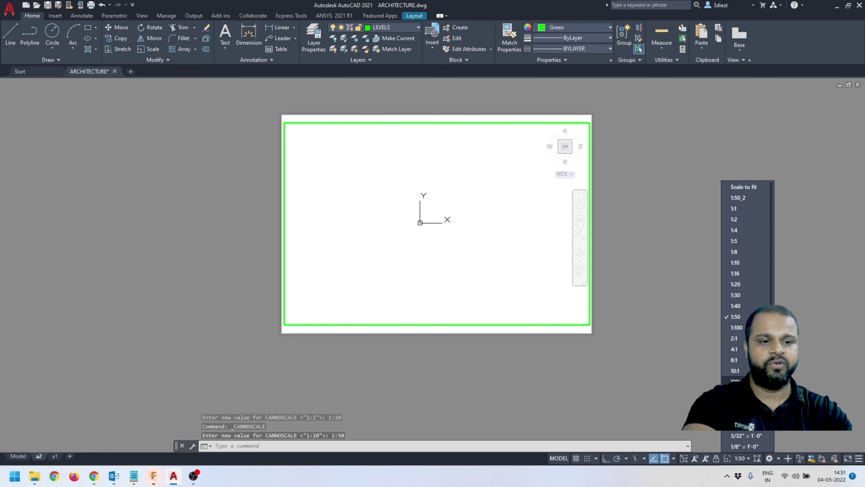
left_click(742, 373)
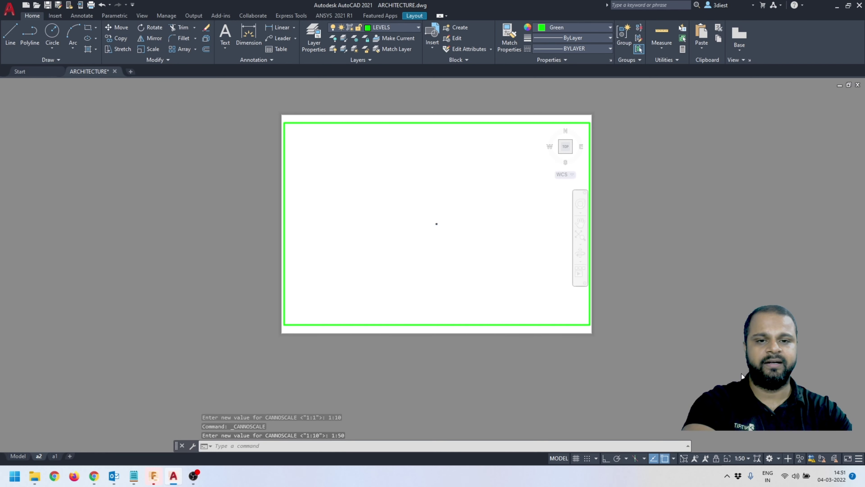
Reopen the viewport scale list and scroll through it for more scales
left_click(741, 459)
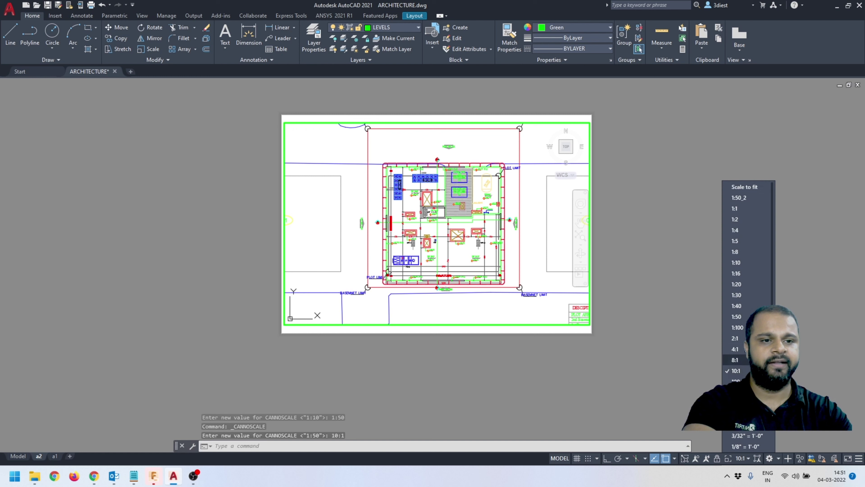
scroll(746, 218, "down", 2)
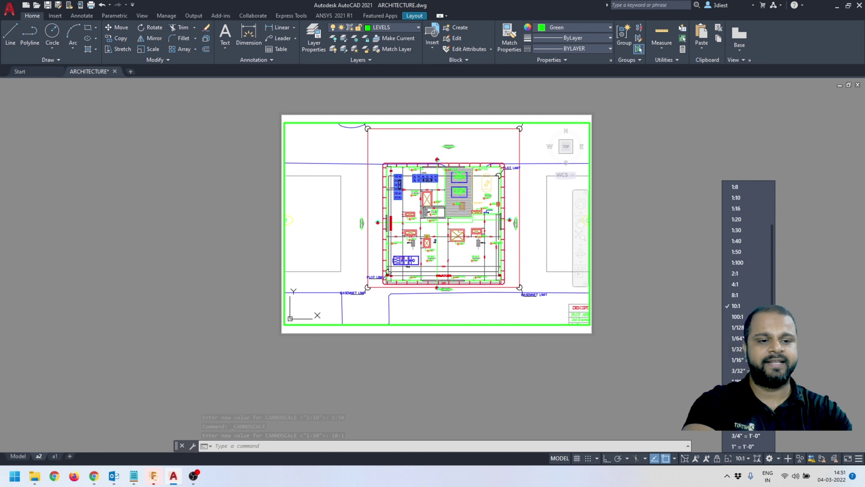
scroll(746, 359, "down", 2)
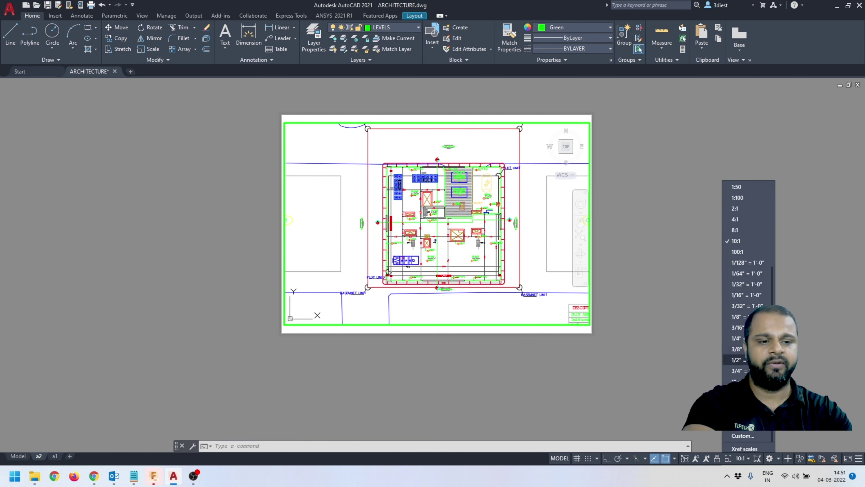
Add a custom scale named 15 with 15 paper units = 1 drawing unit and confirm
key("Escape")
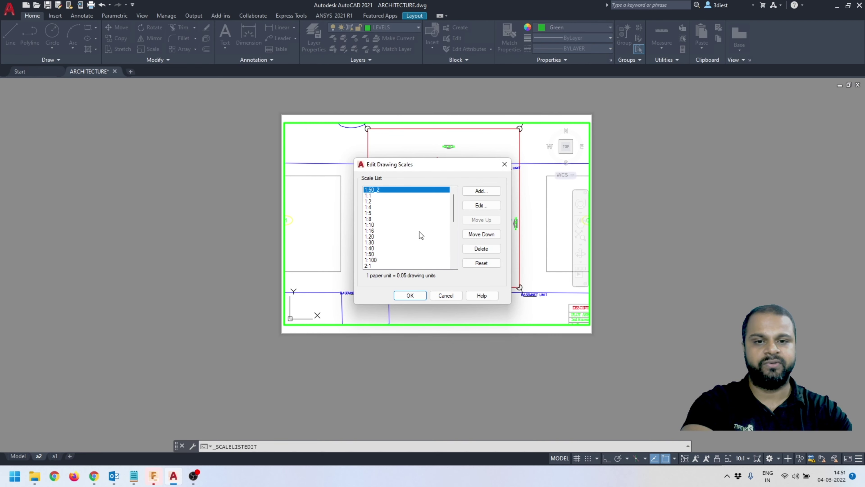
left_click(481, 191)
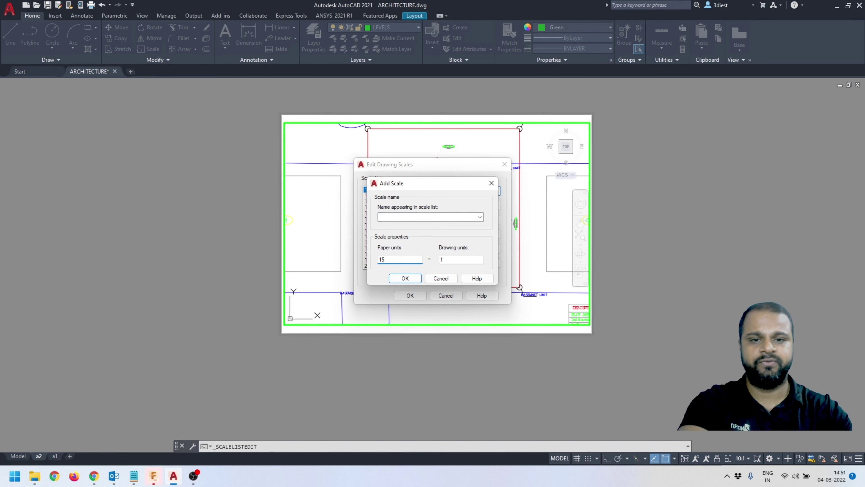
left_click(410, 217)
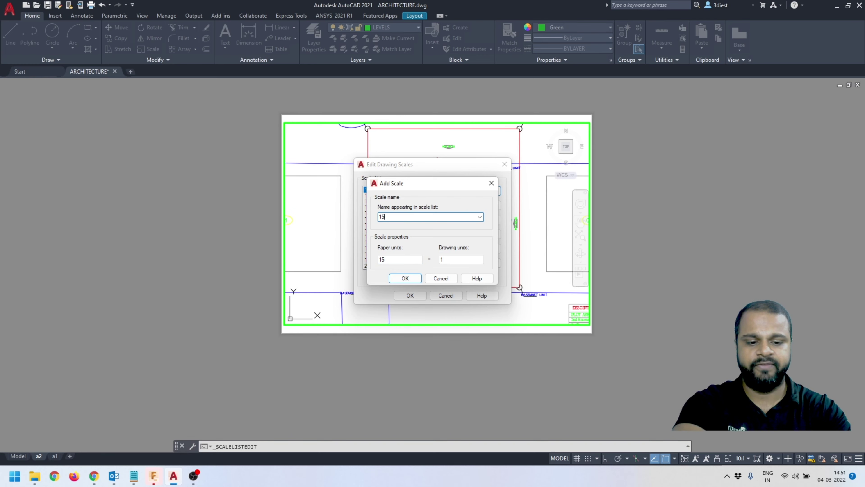
left_click(406, 278)
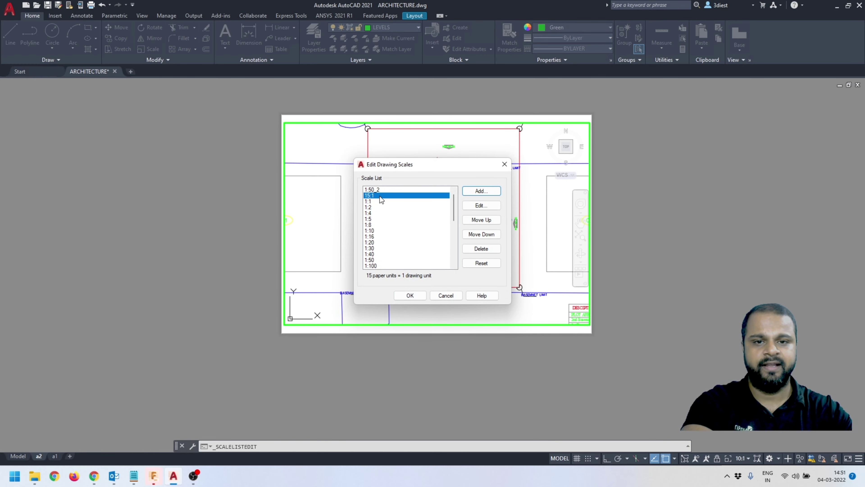
left_click(410, 295)
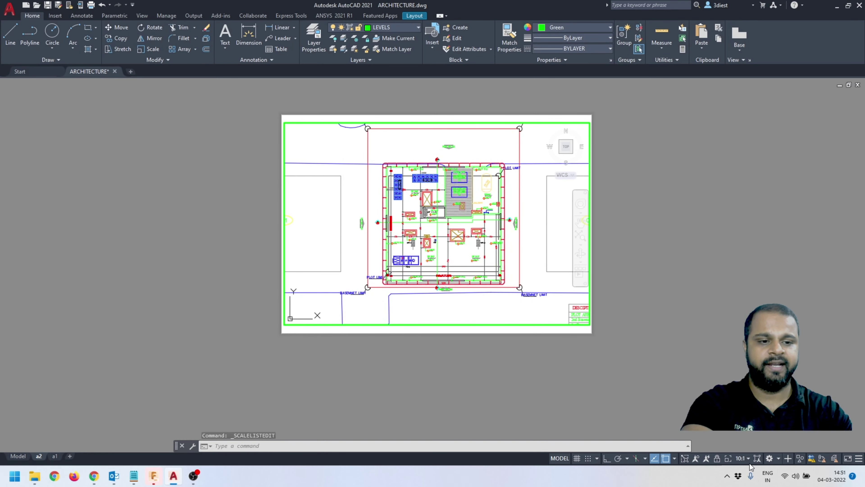
Set the viewport scale to 15:1 and pan the floor plan to recentre it
left_click(744, 458)
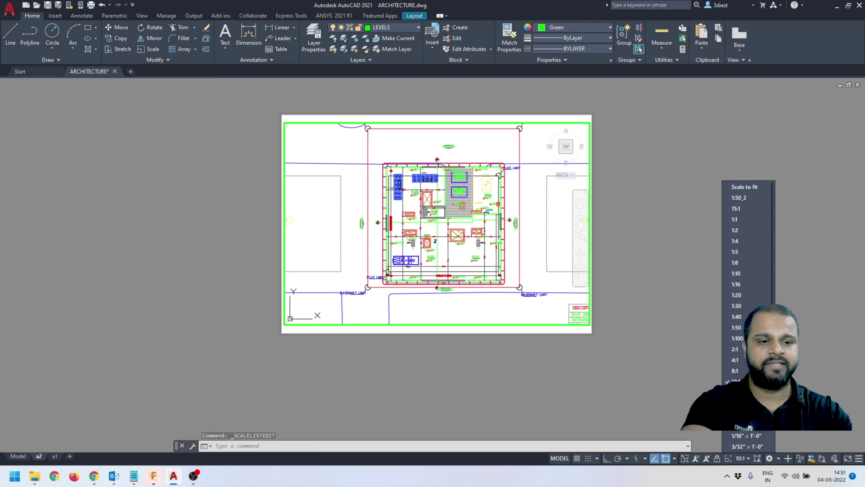
left_click(735, 209)
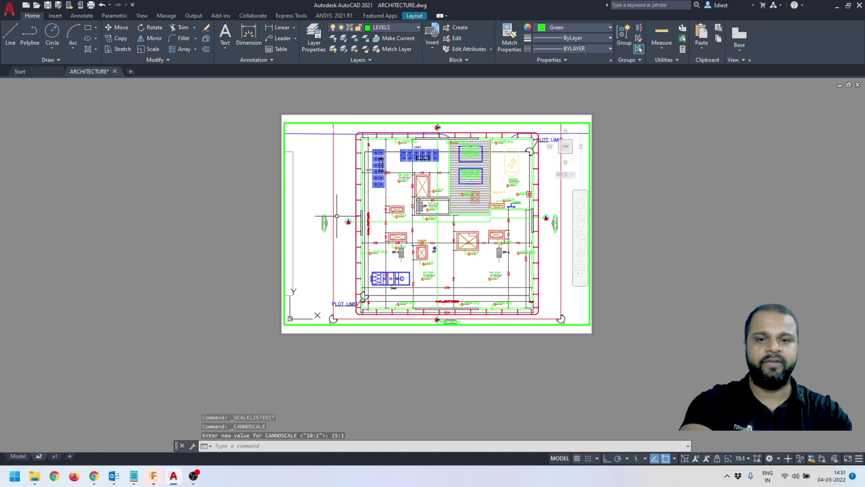
left_click(581, 224)
left_click_drag(471, 216, 449, 219)
key("Escape")
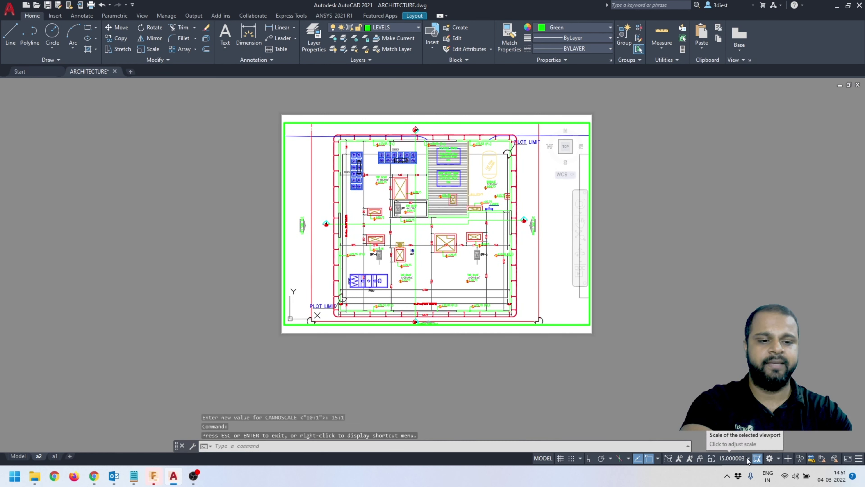
Reapply the 15:1 viewport scale and lock the viewport
left_click(739, 460)
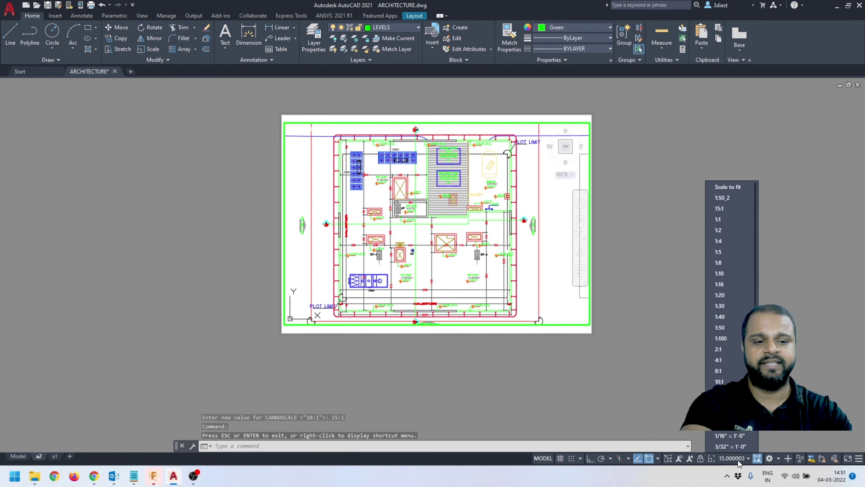
left_click(728, 212)
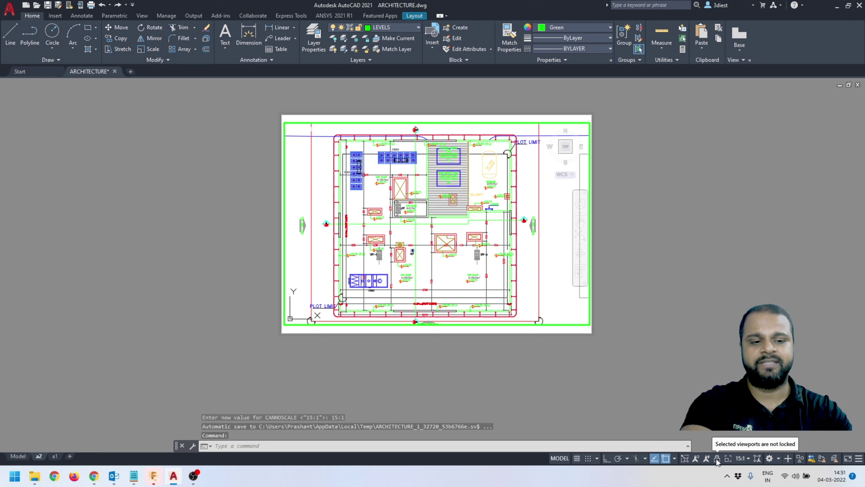
left_click(716, 459)
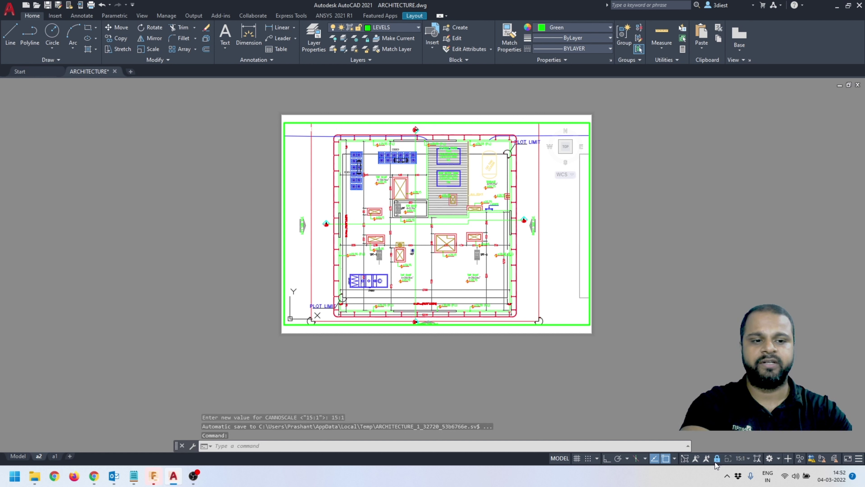
key("Escape")
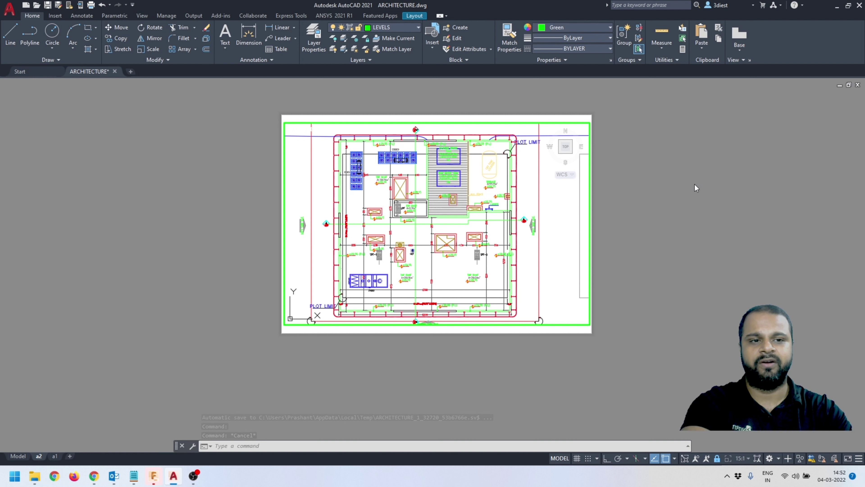
Return to paper space and confirm the viewport stays locked at 15:1
double_click(632, 285)
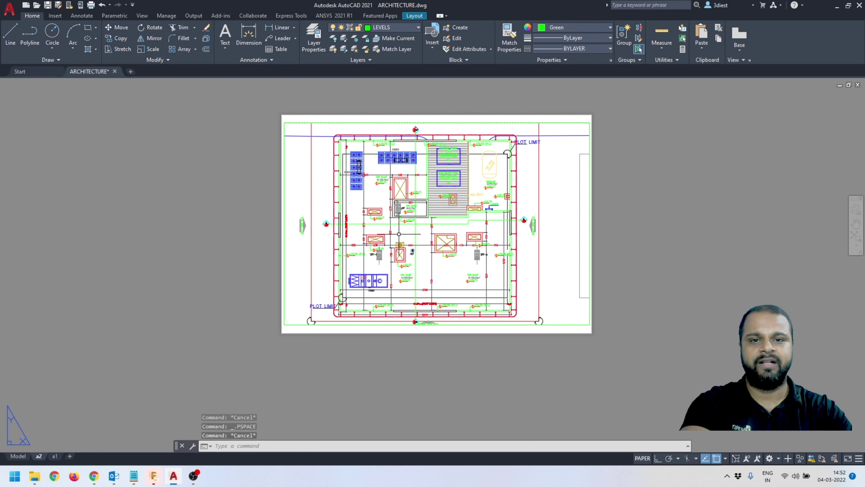
scroll(304, 174, "up", 2)
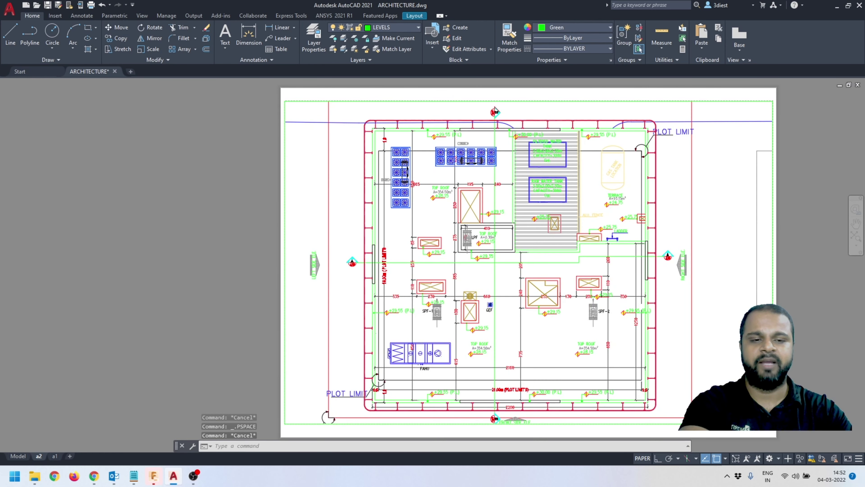
scroll(365, 185, "down", 2)
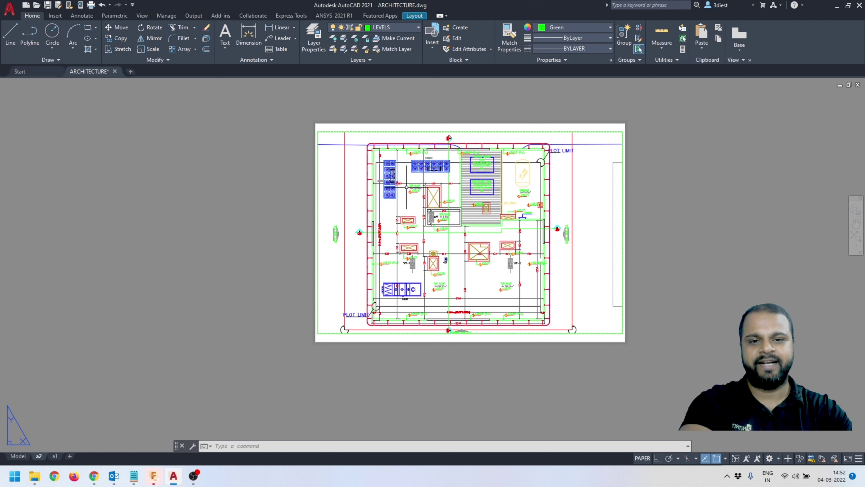
left_click(605, 334)
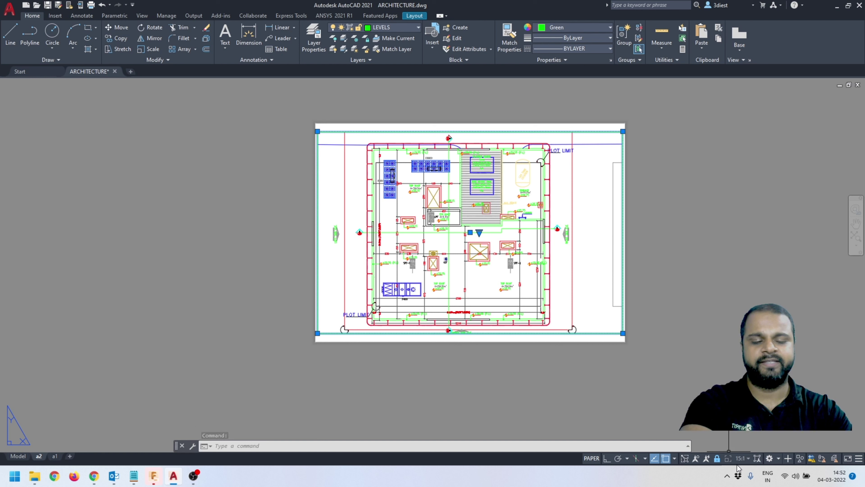
key("Escape")
key("Escape")
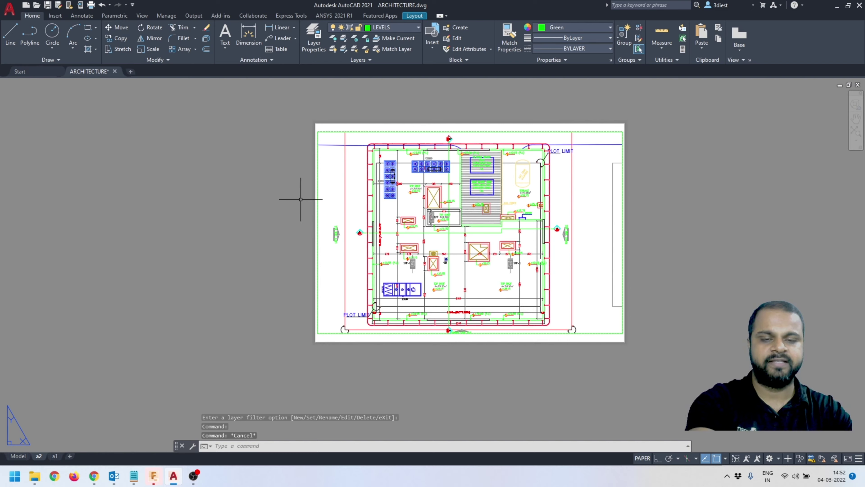
Preview layout a2 as a DWG To PDF plot on ISO A2, skipping the layer warning, then close it
key("ctrl+p")
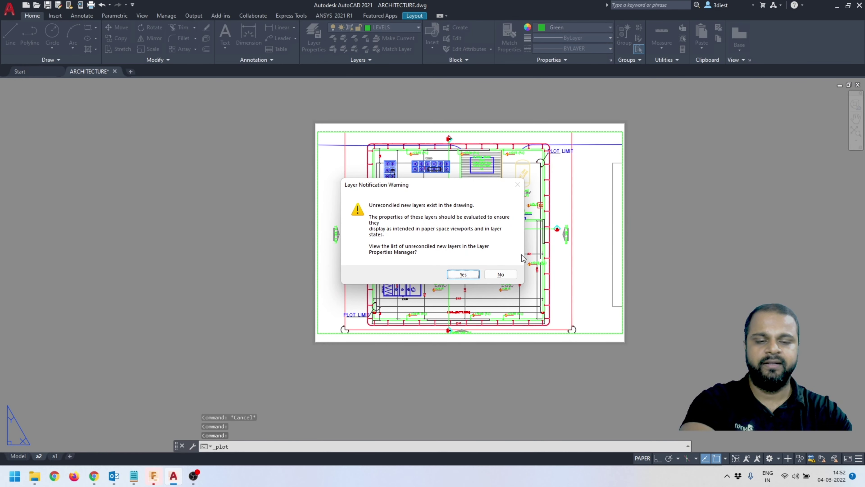
left_click(500, 275)
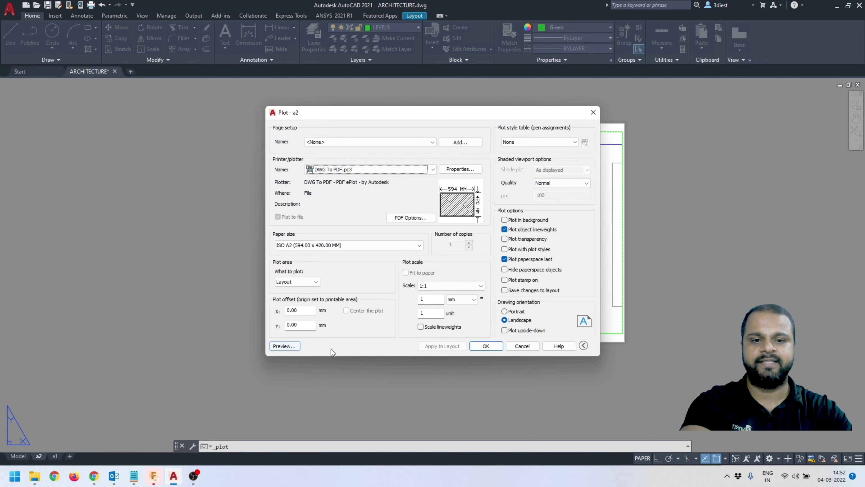
left_click(285, 347)
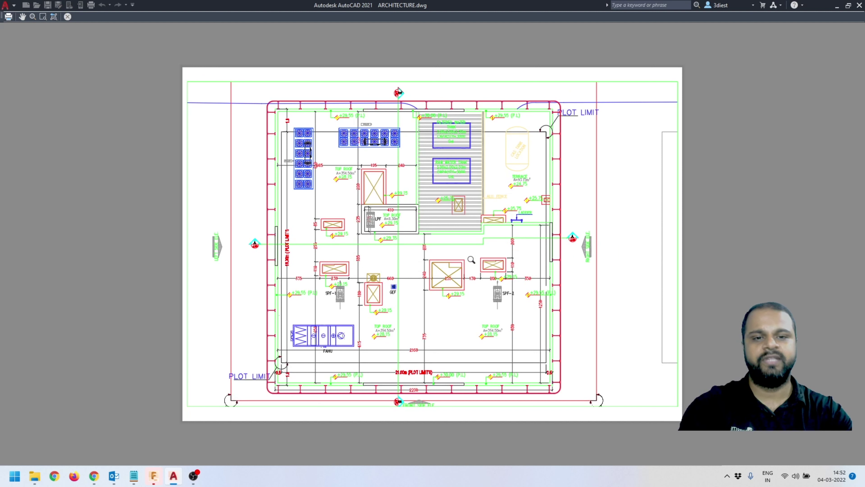
key("Escape")
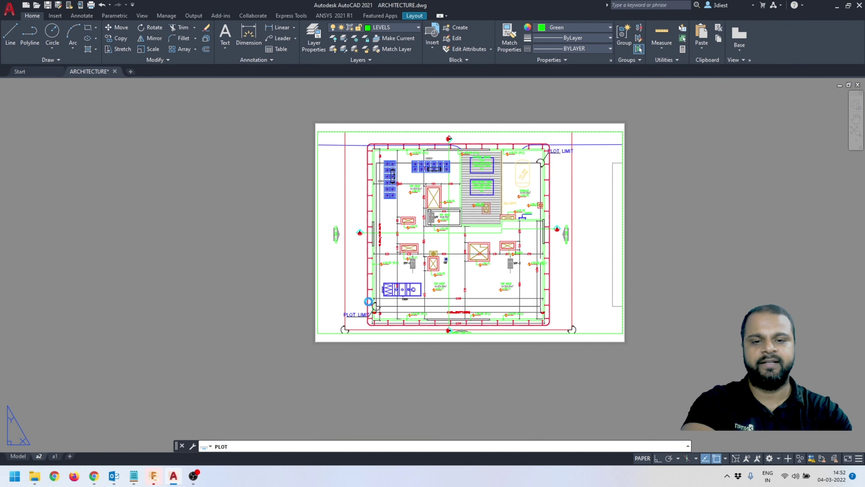
key("Escape")
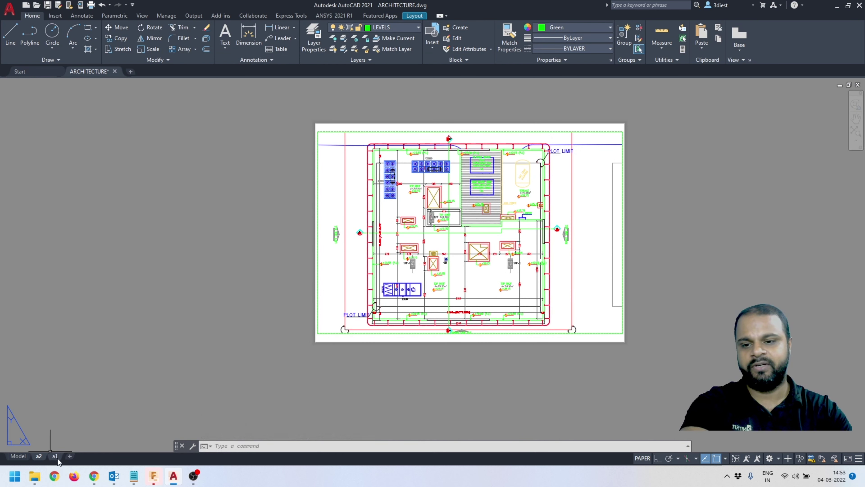
mouse_move(56, 458)
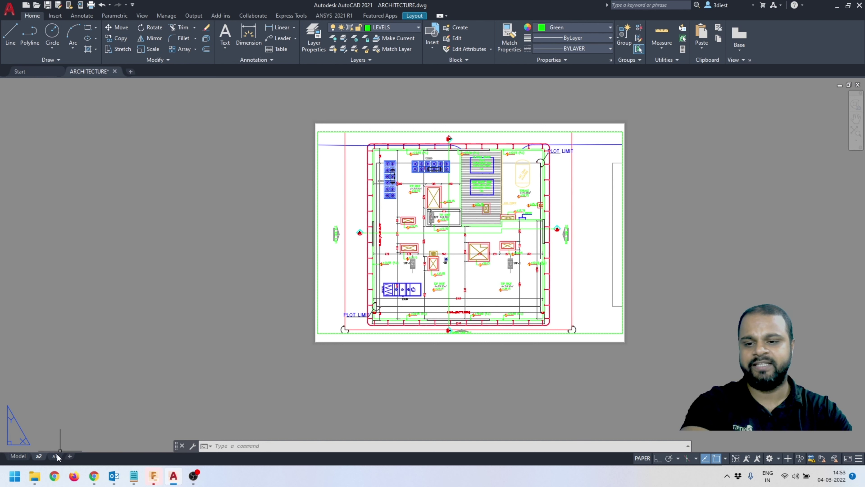
Switch to layout a1, check its page setups, then permanently delete it
left_click(55, 457)
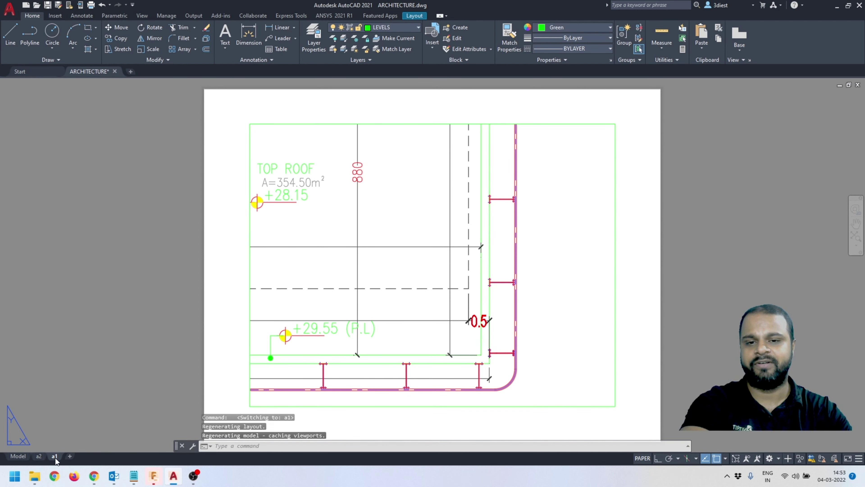
right_click(56, 457)
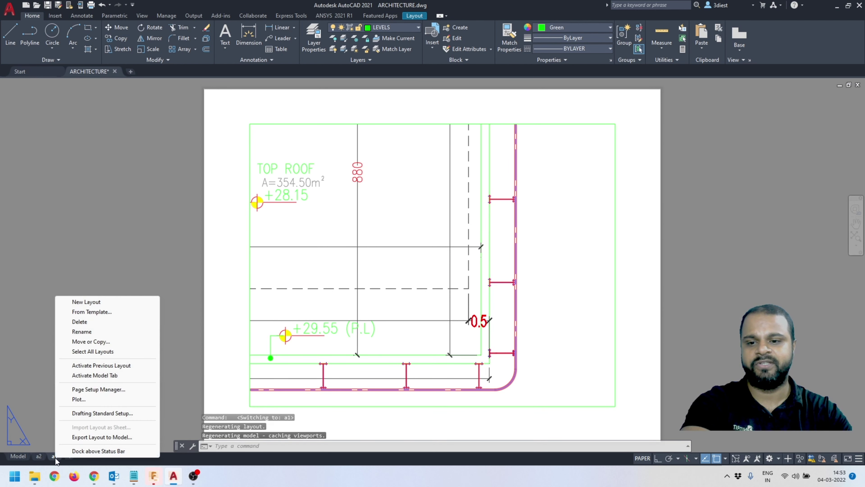
left_click(92, 390)
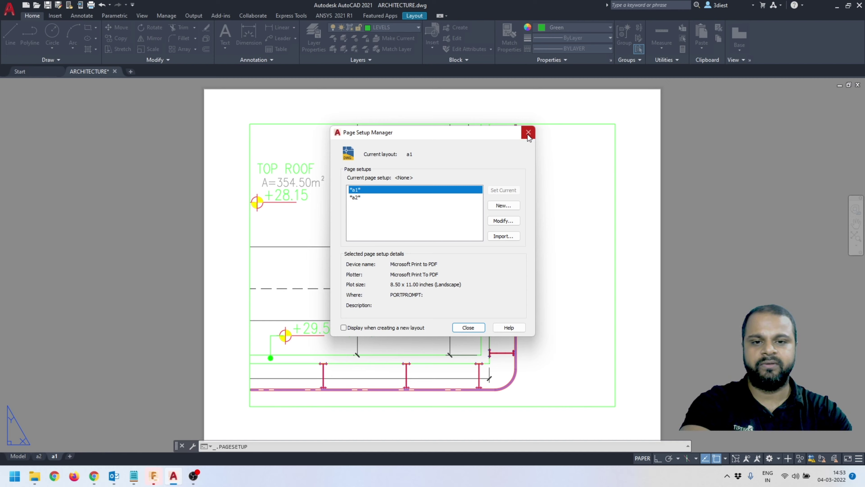
key("Escape")
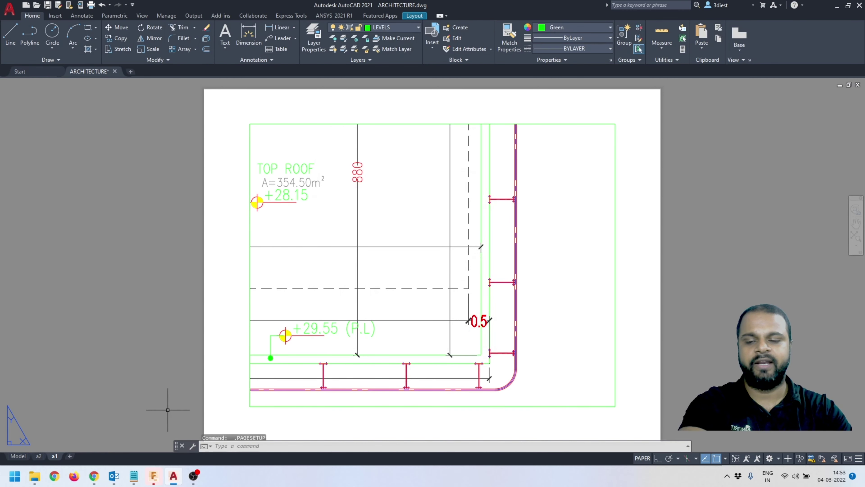
right_click(54, 456)
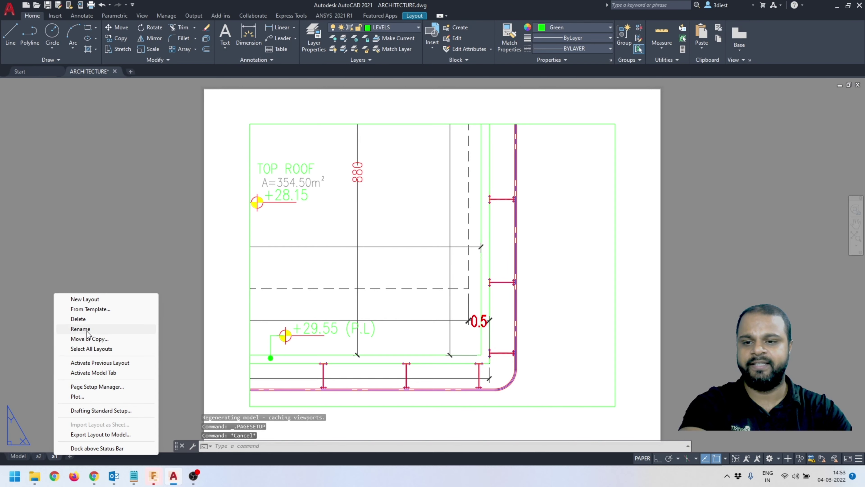
left_click(79, 319)
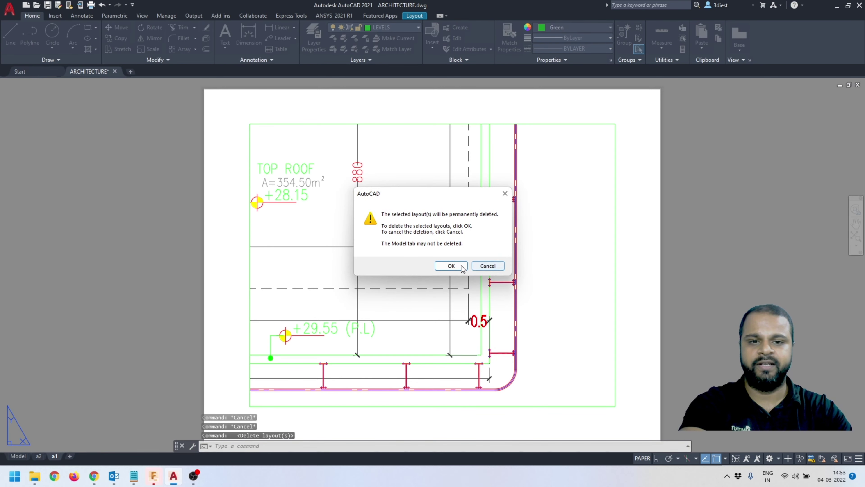
left_click(460, 267)
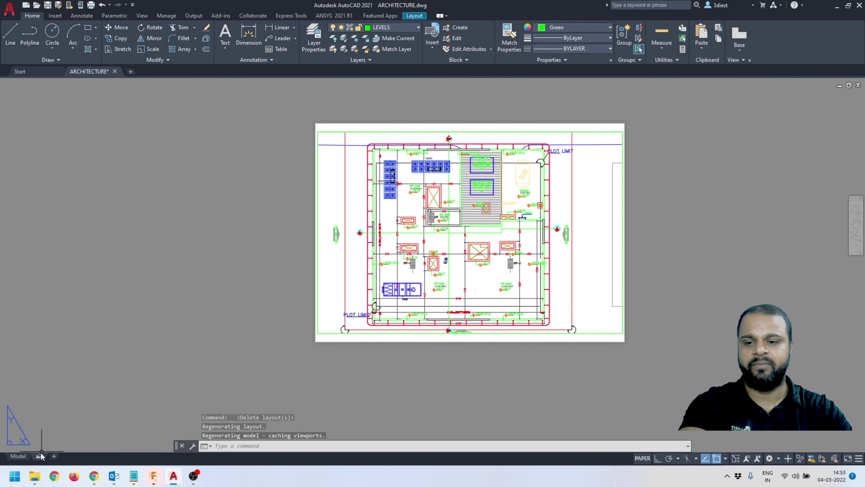
Make a copy of layout a2, named a2 (2)
right_click(39, 456)
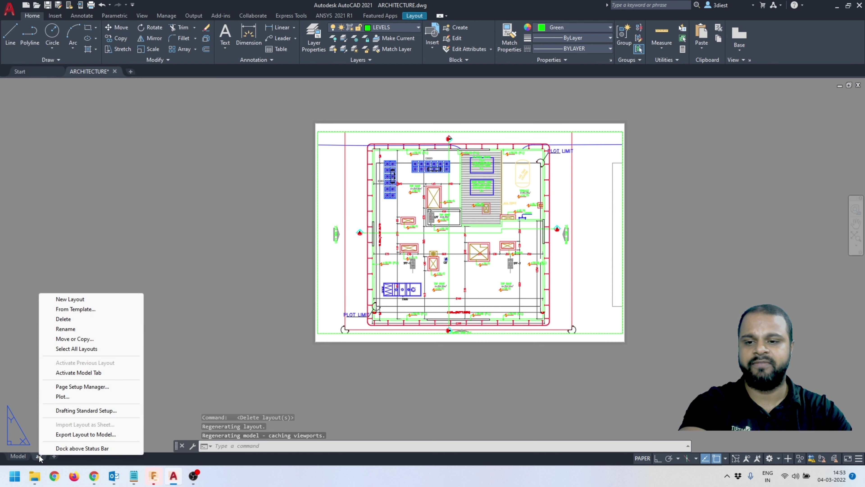
left_click(75, 339)
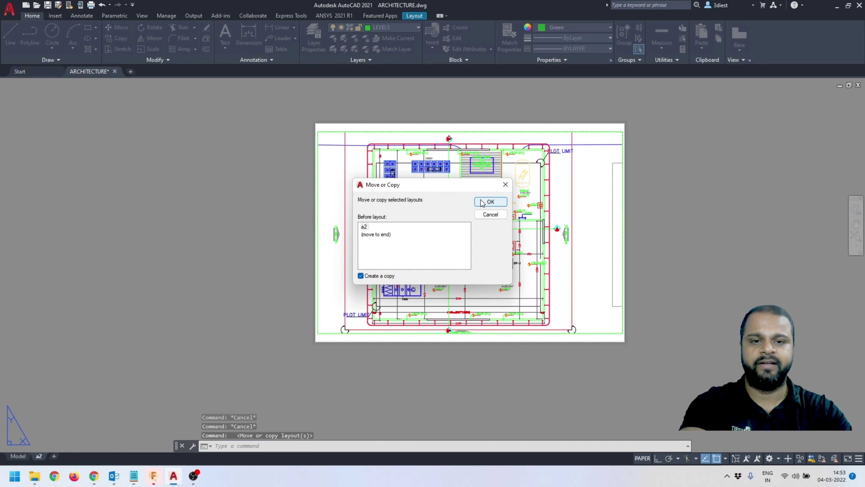
left_click(491, 202)
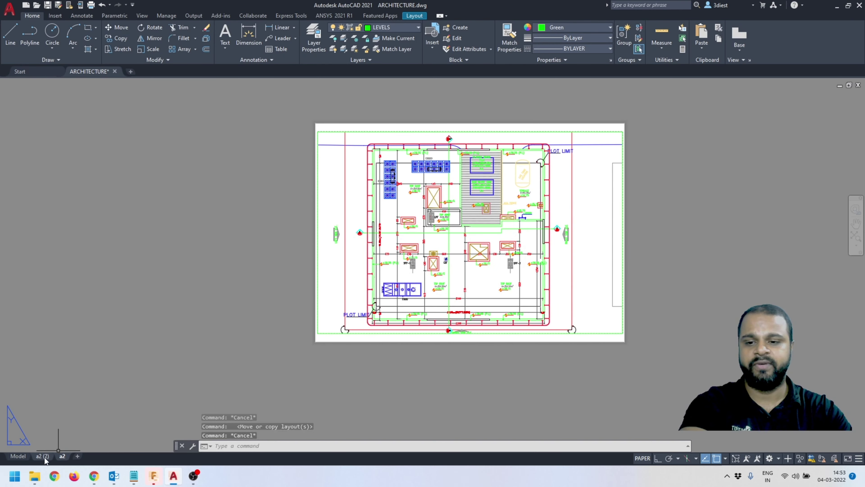
Rename the copied layout to a1 and switch to it
right_click(41, 456)
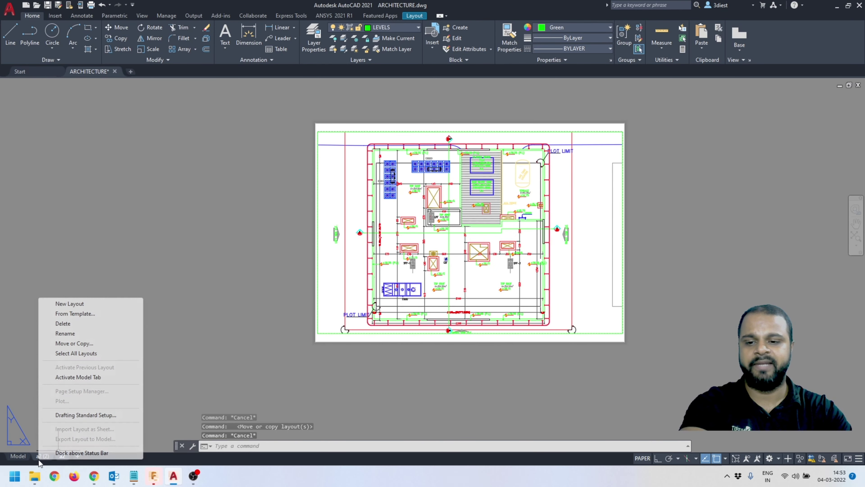
left_click(65, 333)
type("a1")
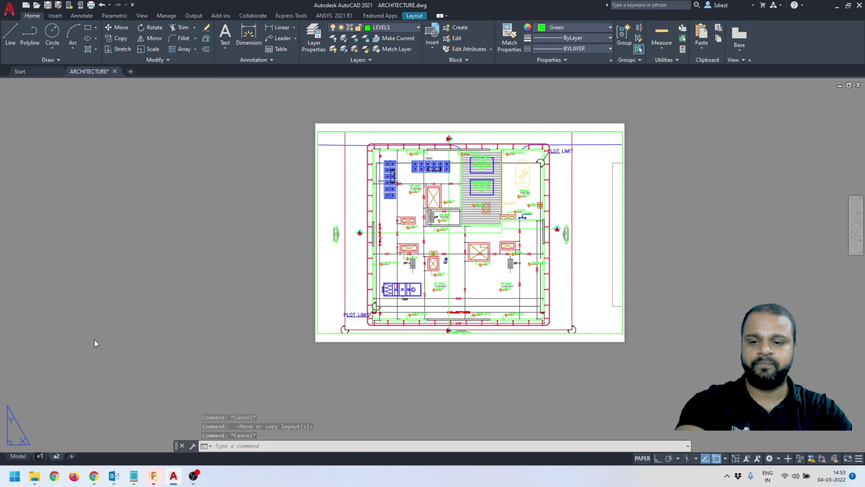
key("Return")
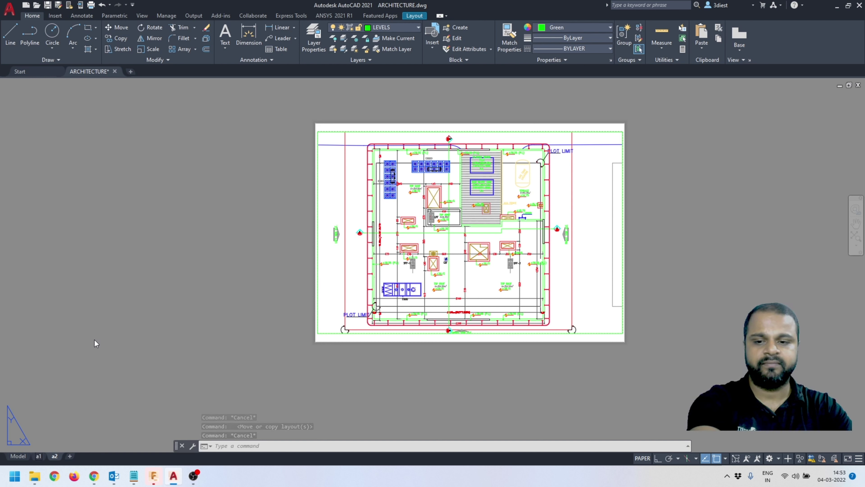
left_click(38, 457)
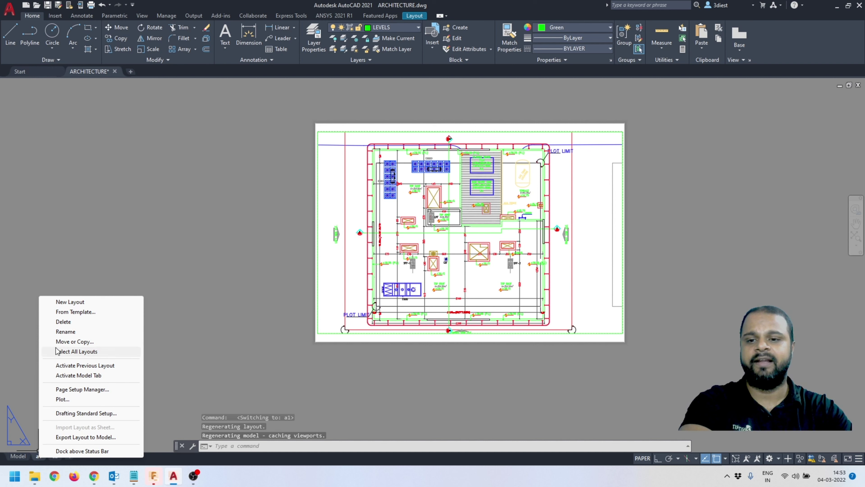
Modify layout a1's page setup to use ISO A1 (841.00 x 594.00 MM) paper
left_click(71, 390)
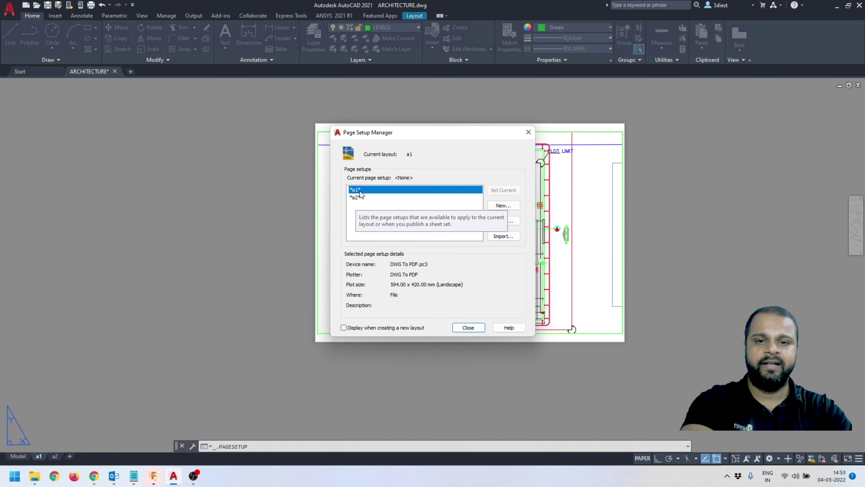
left_click(507, 222)
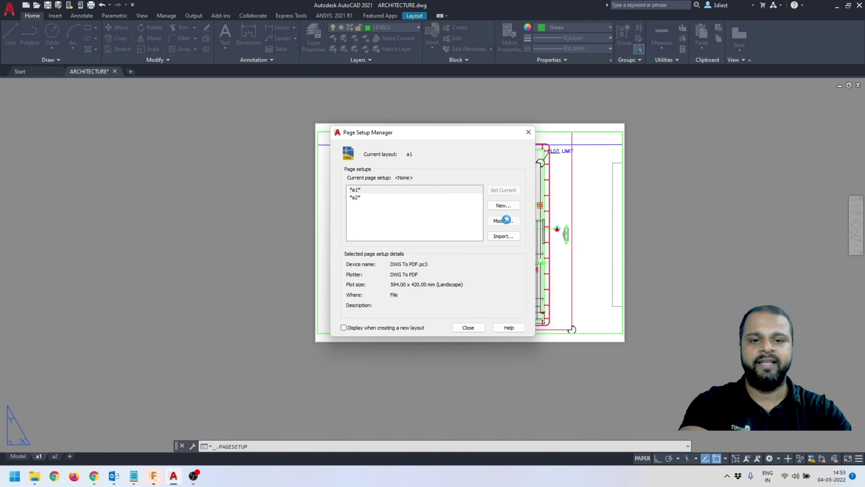
left_click(359, 247)
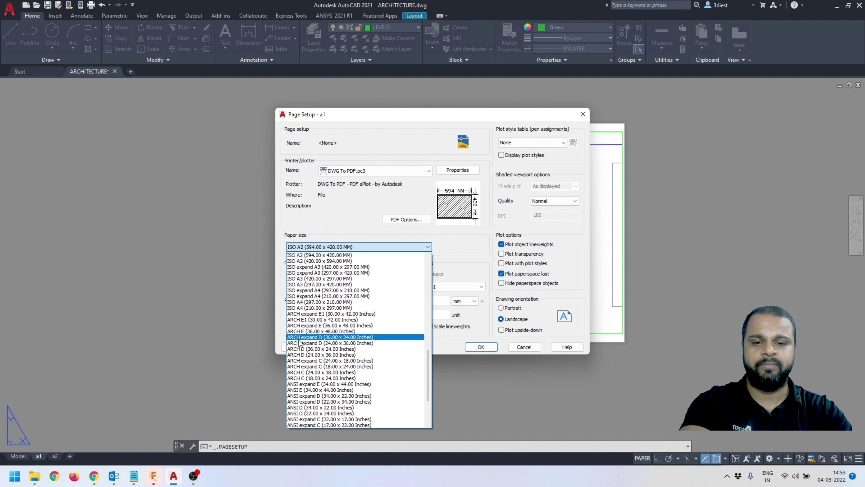
scroll(298, 343, "up", 2)
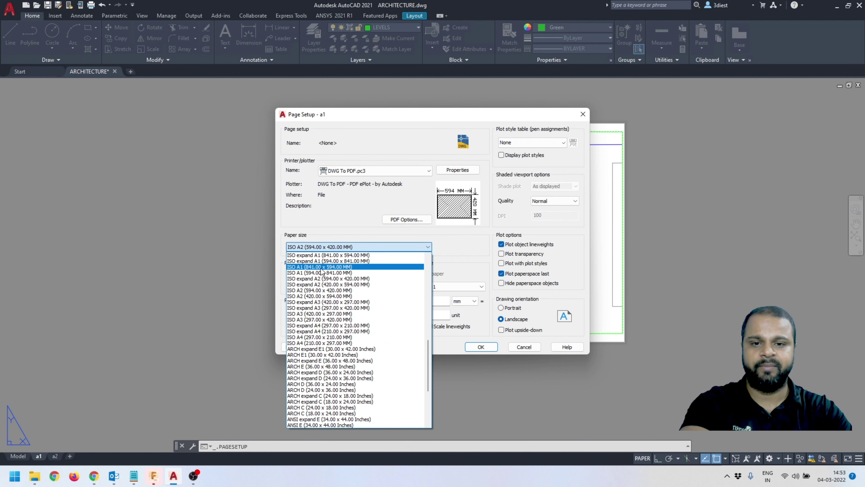
left_click(320, 266)
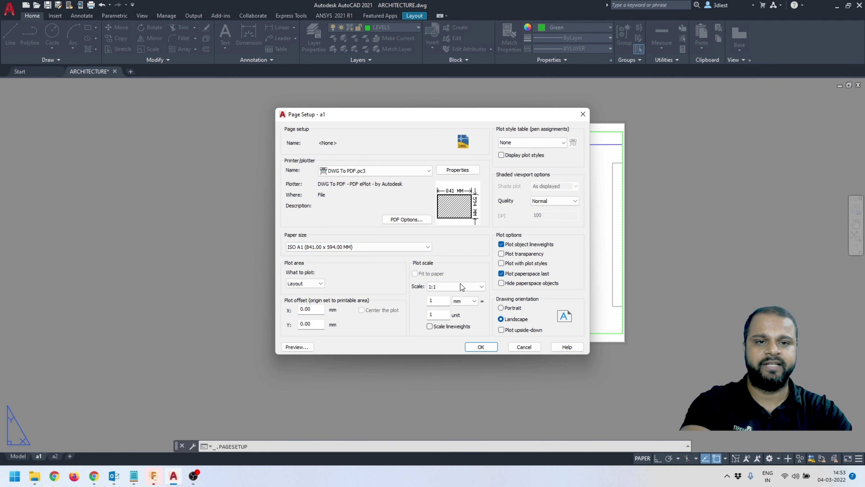
left_click(473, 348)
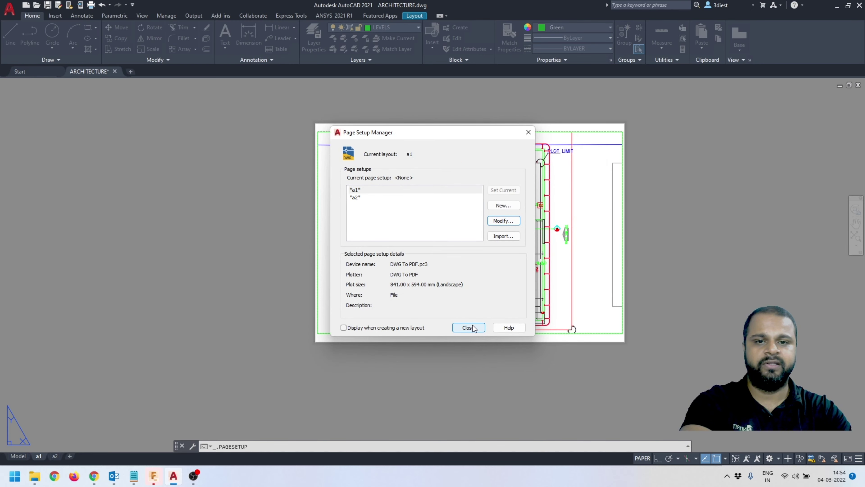
left_click(467, 327)
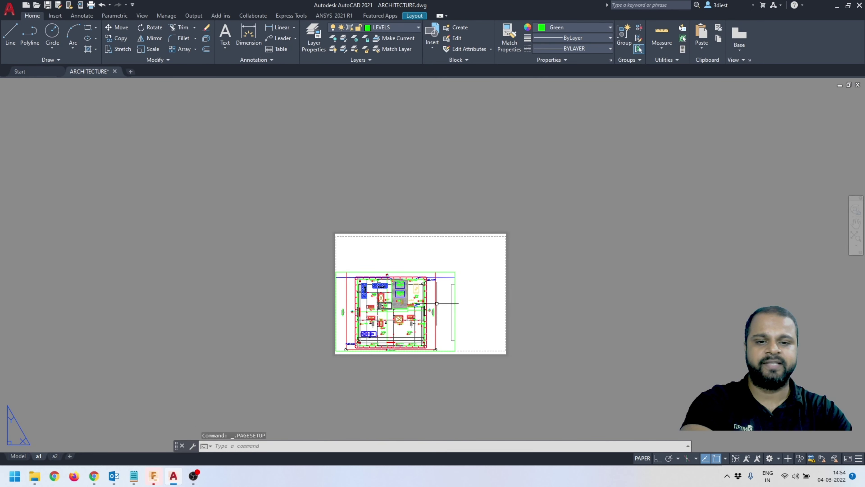
Delete the old viewport and create a new one with MV Fit filling the sheet
scroll(491, 231, "down", 4)
scroll(484, 232, "up", 4)
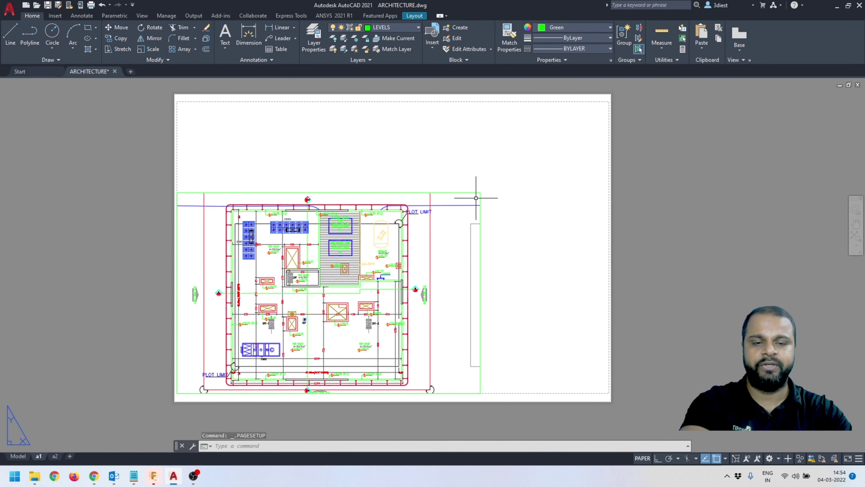
left_click(479, 212)
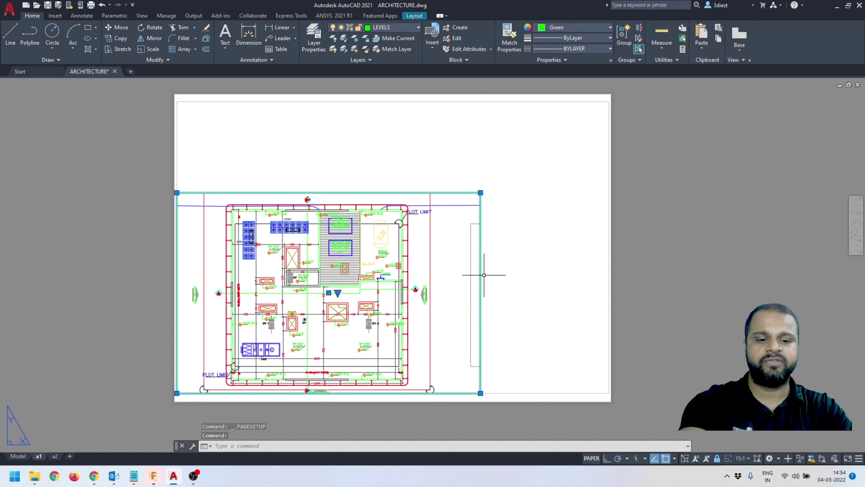
key("Delete")
key("Escape")
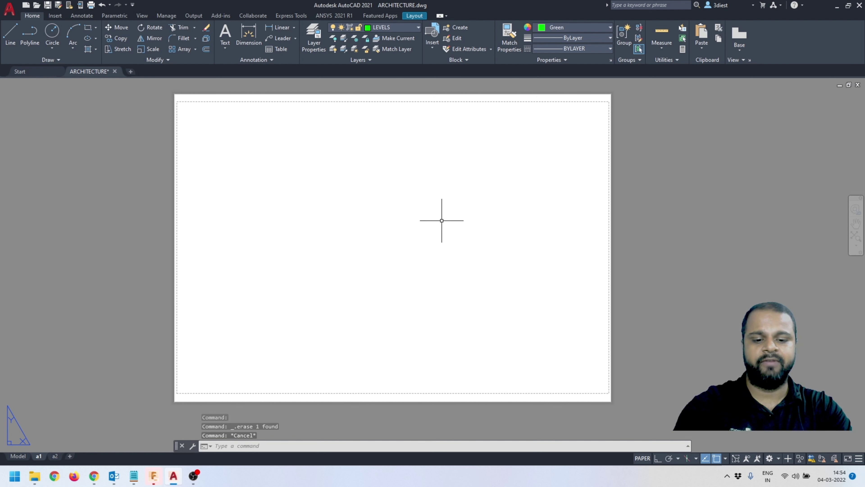
type("MV")
key("Return")
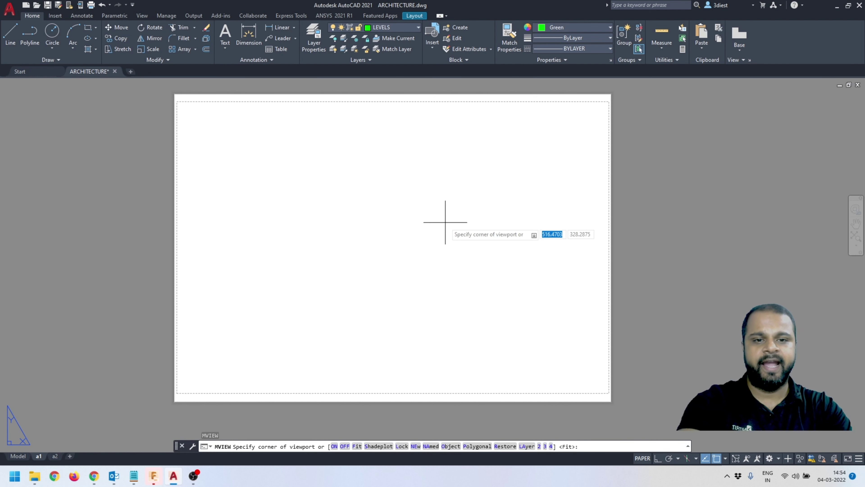
left_click(357, 447)
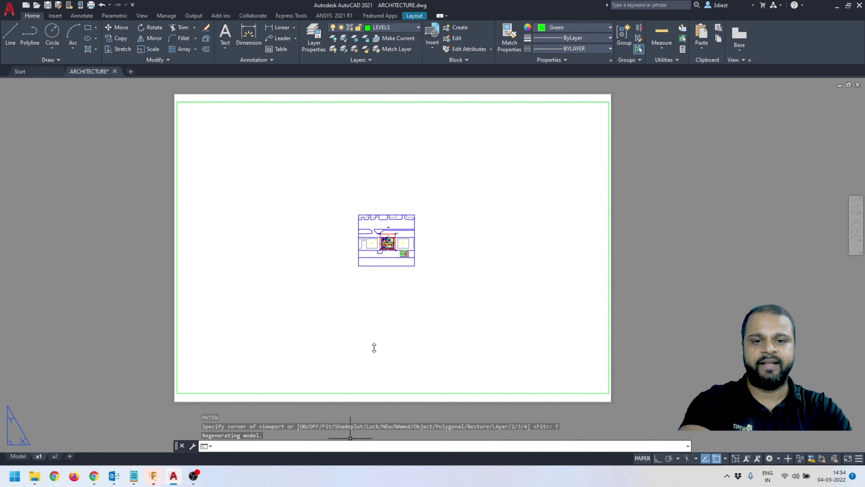
Inside the new viewport, set the scale to 15:1 and pan the floor plan to centre
double_click(509, 224)
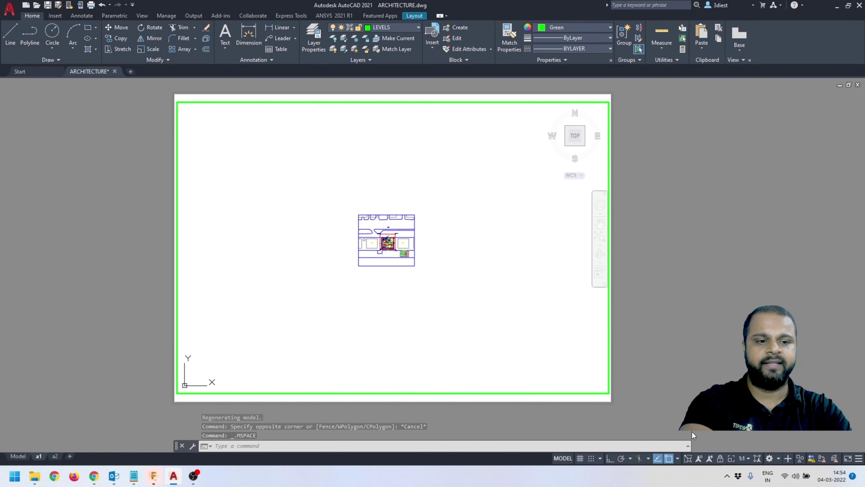
left_click(749, 458)
left_click(738, 208)
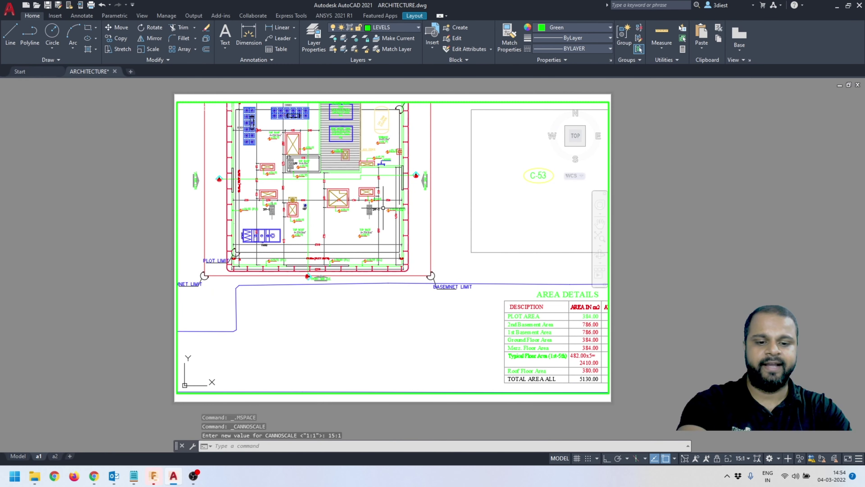
type("p")
key("Return")
mouse_move(363, 207)
left_mouse_down()
mouse_move(413, 272)
mouse_move(350, 190)
mouse_move(316, 213)
mouse_move(427, 269)
left_mouse_up()
key("Escape")
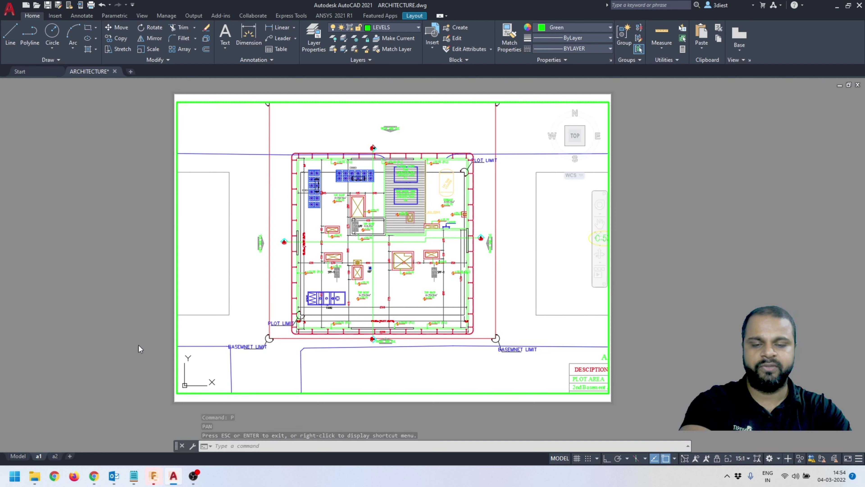
Return to paper space and lock the viewport
double_click(699, 259)
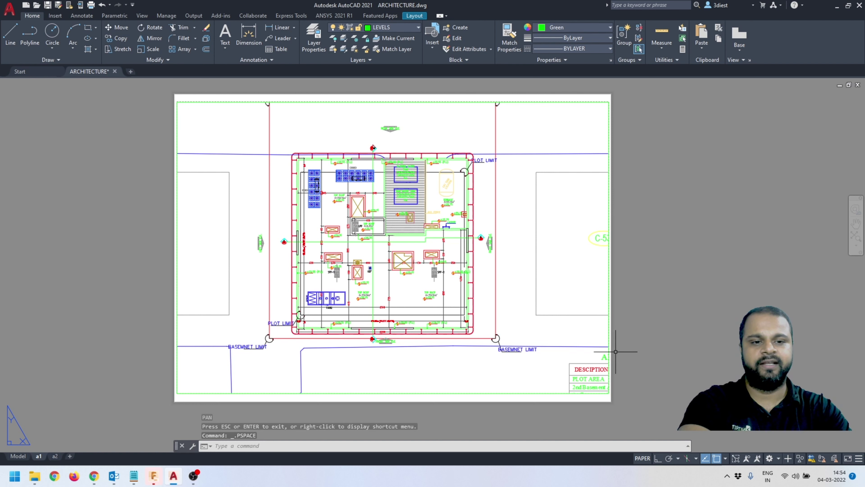
left_click(609, 332)
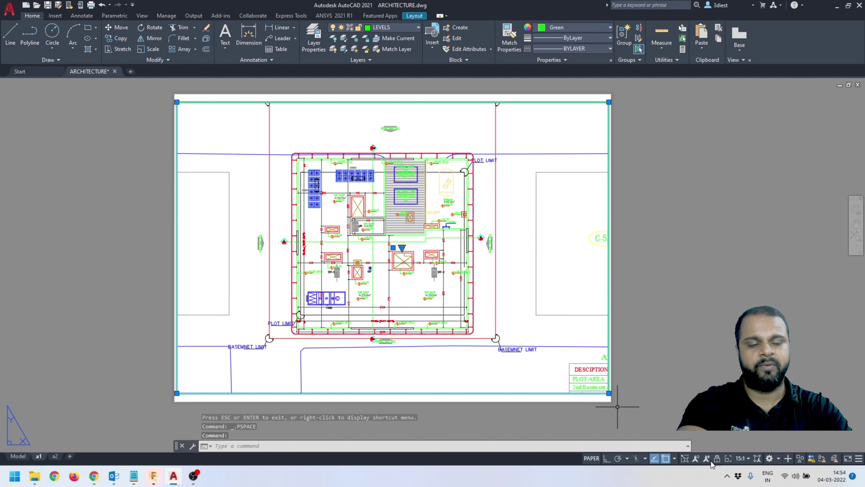
left_click(717, 458)
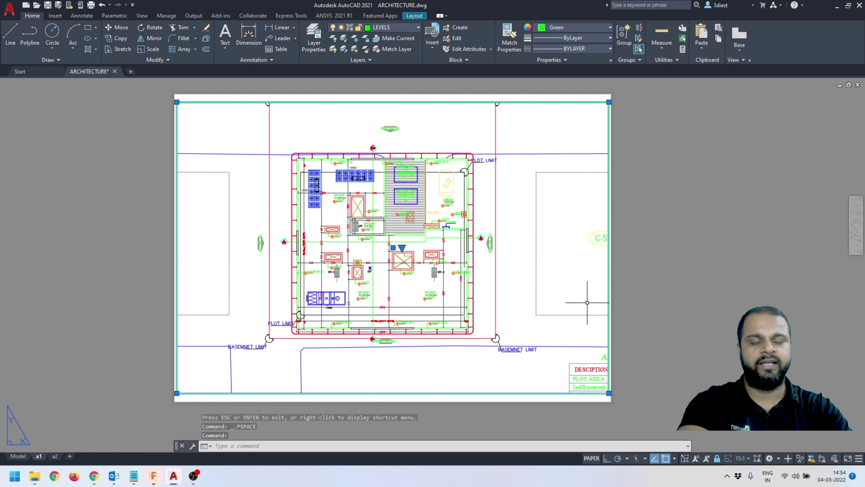
key("Escape")
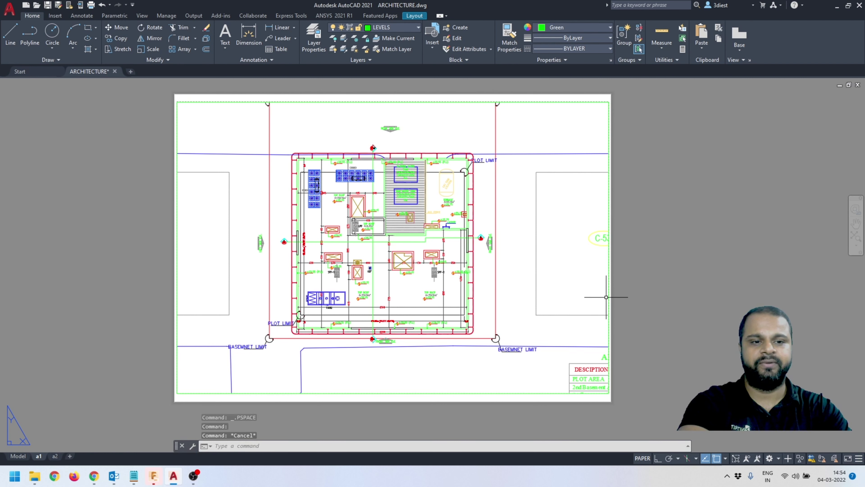
Start plotting layout a1 as a single sheet, skipping the layer warning, and preview it
key("ctrl+p")
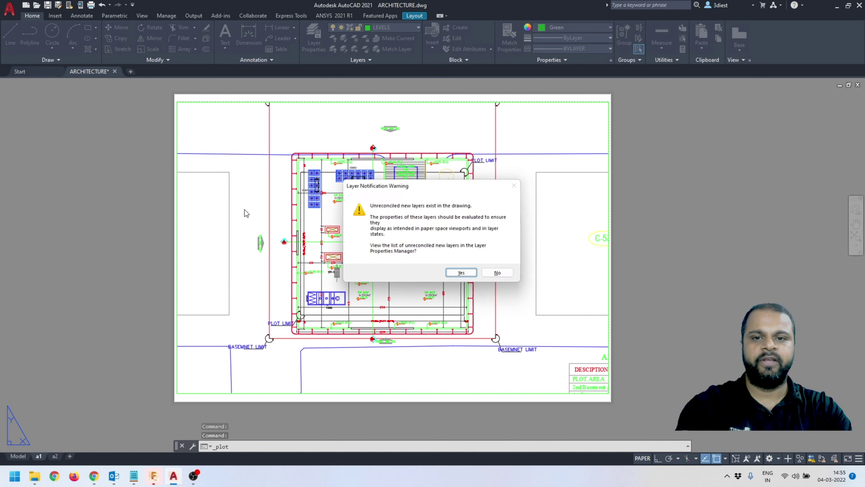
left_click(509, 274)
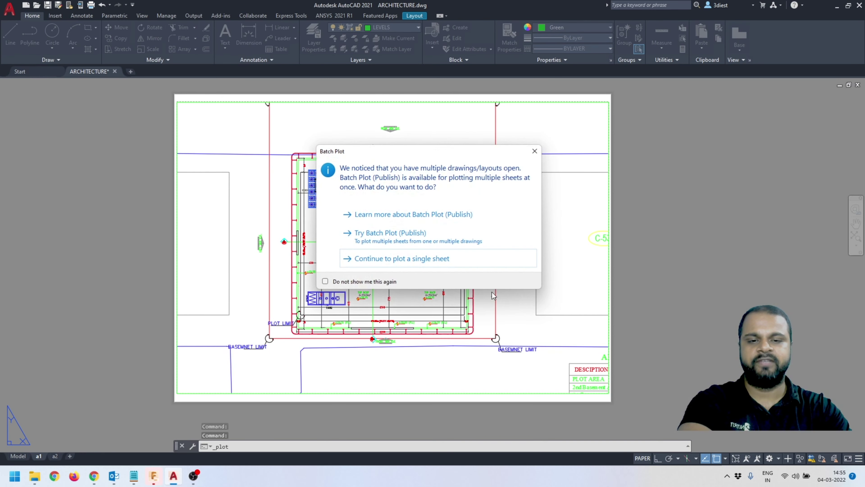
left_click(418, 260)
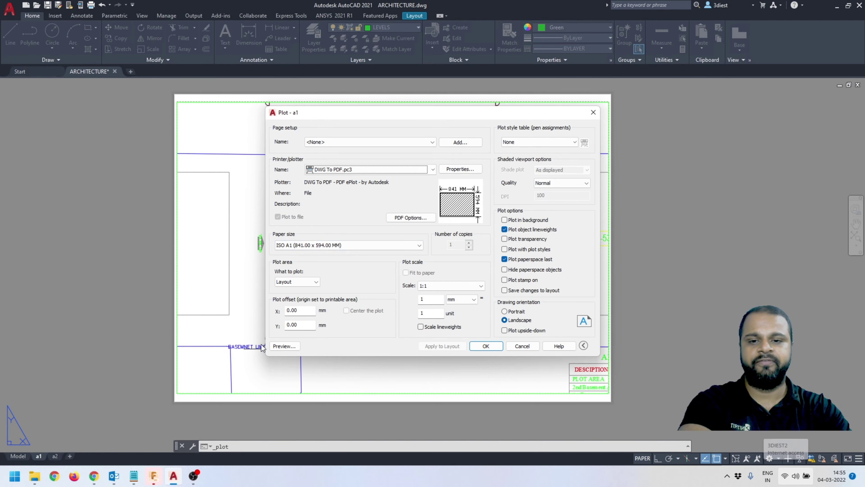
left_click(288, 345)
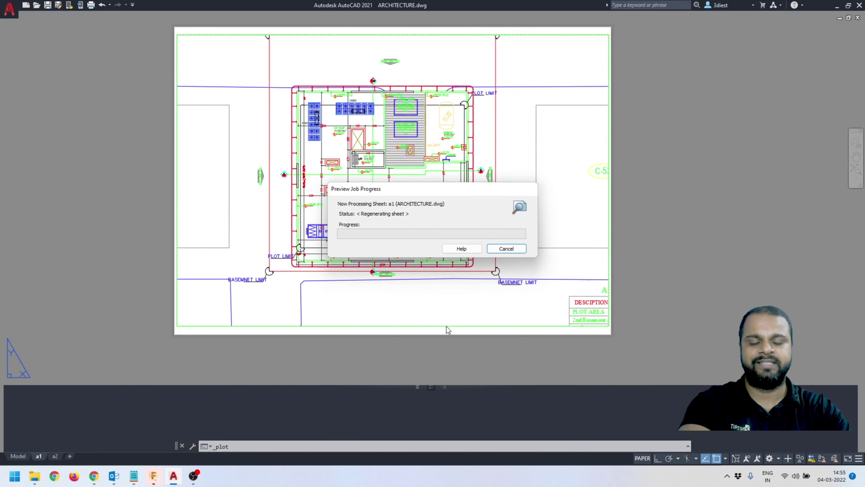
Plot from the preview and save the output as ARCHITECTURE-a1.pdf on the Desktop
scroll(391, 209, "up", 5)
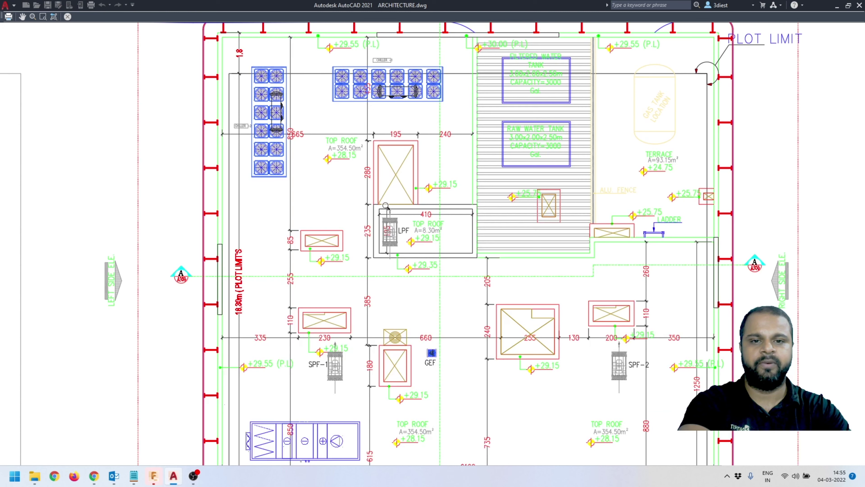
scroll(380, 182, "down", 10)
right_click(376, 172)
left_click(397, 188)
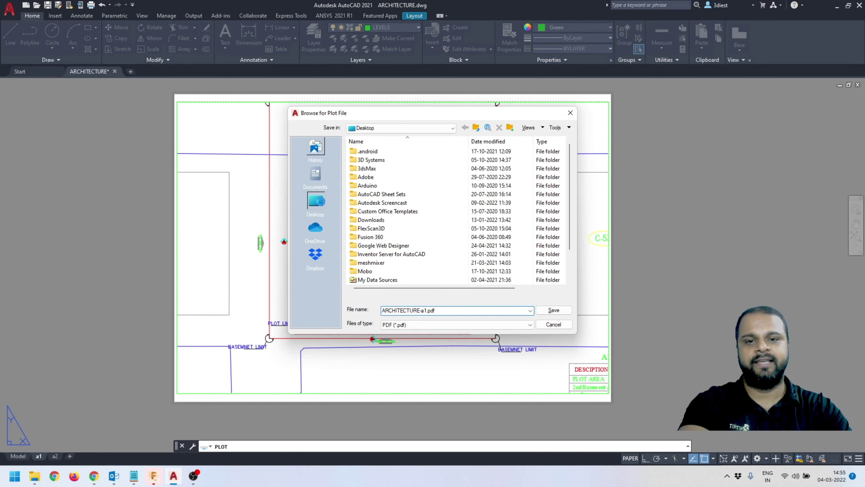
left_click(554, 310)
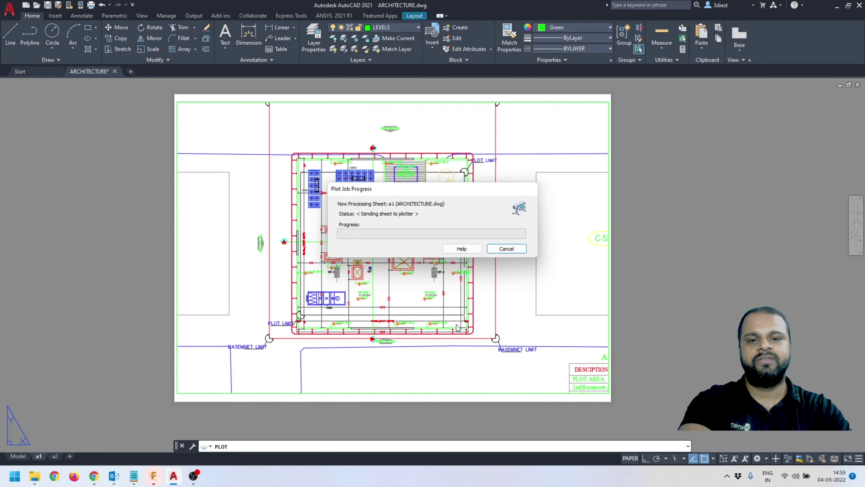